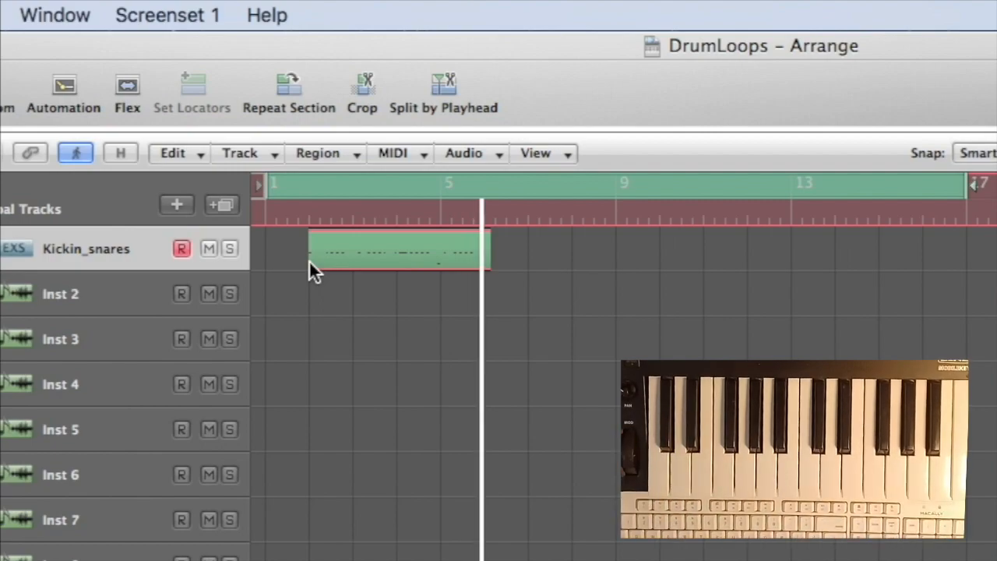
- Stop recording the drum beat on the Kickin_snares track and audition it
{"action": "key", "text": "space"}
{"action": "key", "text": "space"}
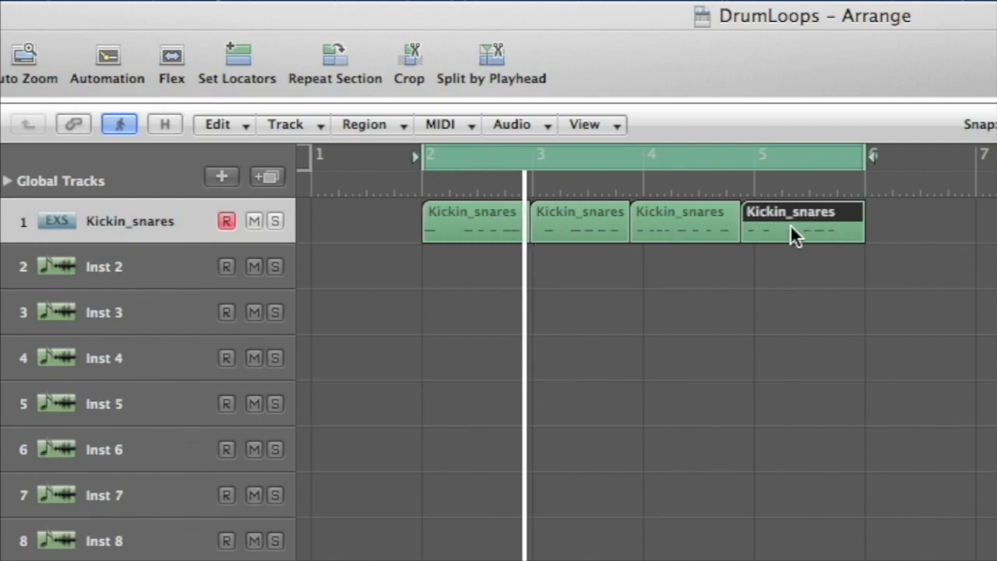
- Bounce the four Kickin_snares regions from bar 2 into the project's Bounces folder as 4sampleloops
{"action": "left_click", "coordinate": [421, 185]}
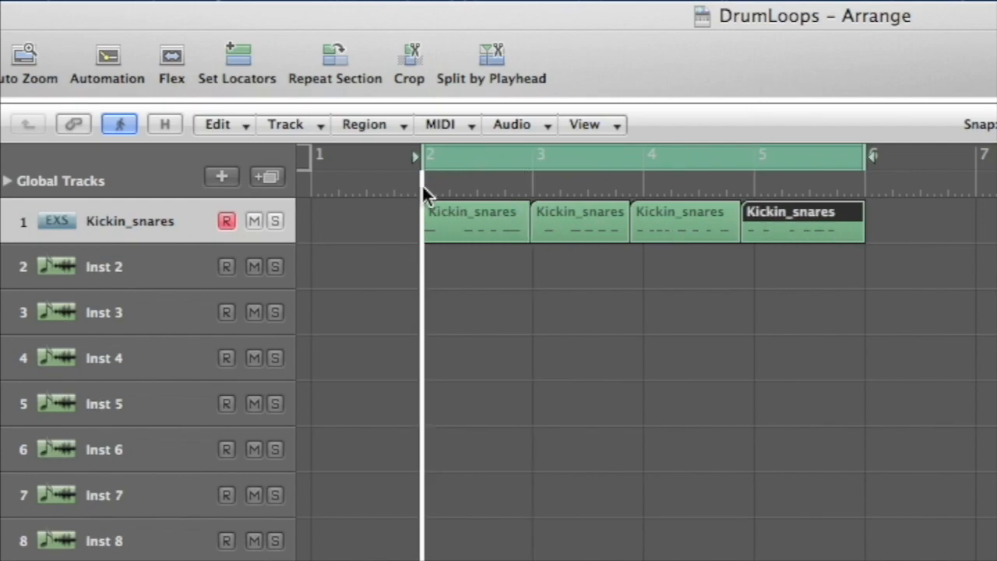
{"action": "key", "text": "super+b"}
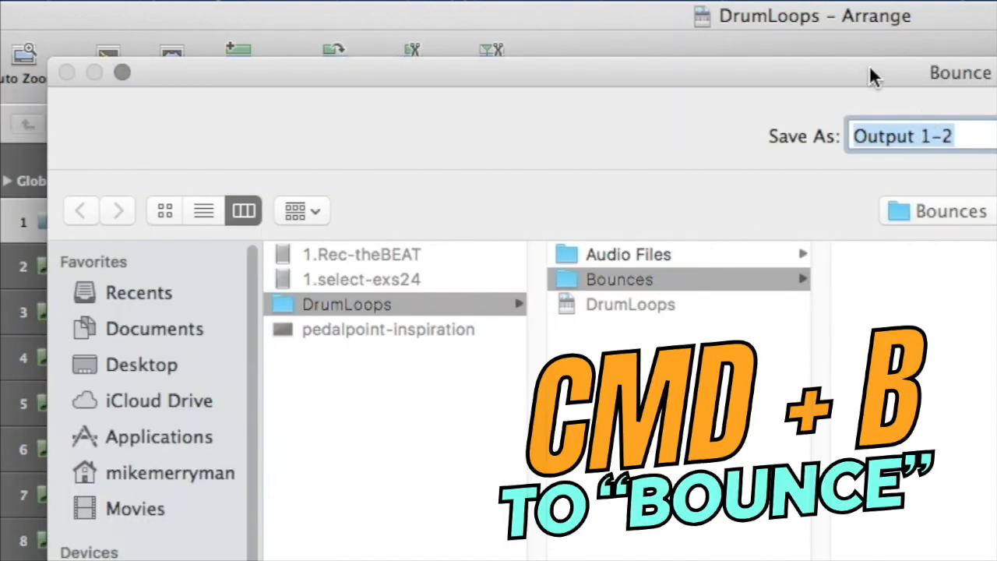
{"action": "left_click_drag", "start_coordinate": [870, 67], "coordinate": [580, 119]}
{"action": "type", "text": "4sampleloop"}
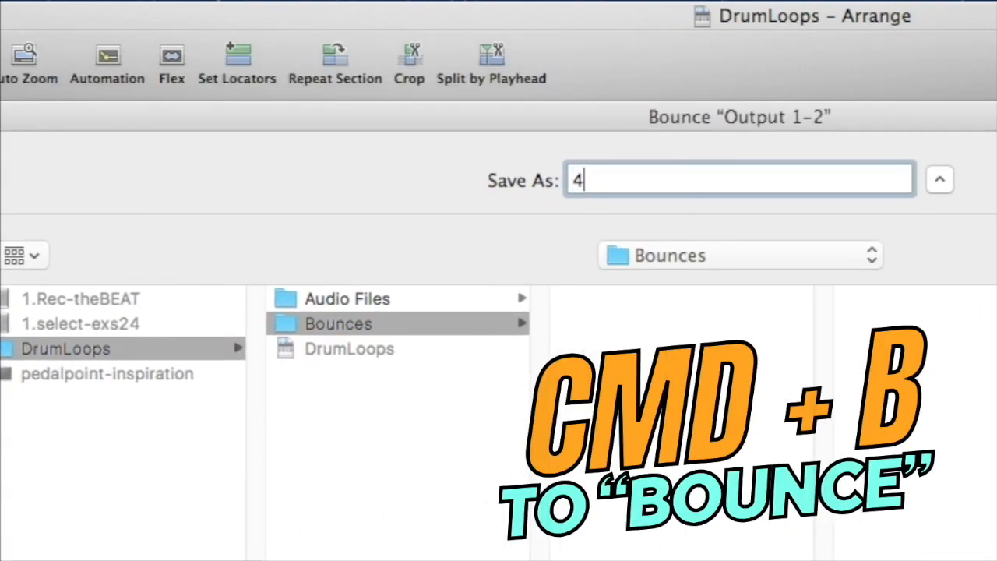
{"action": "type", "text": "s"}
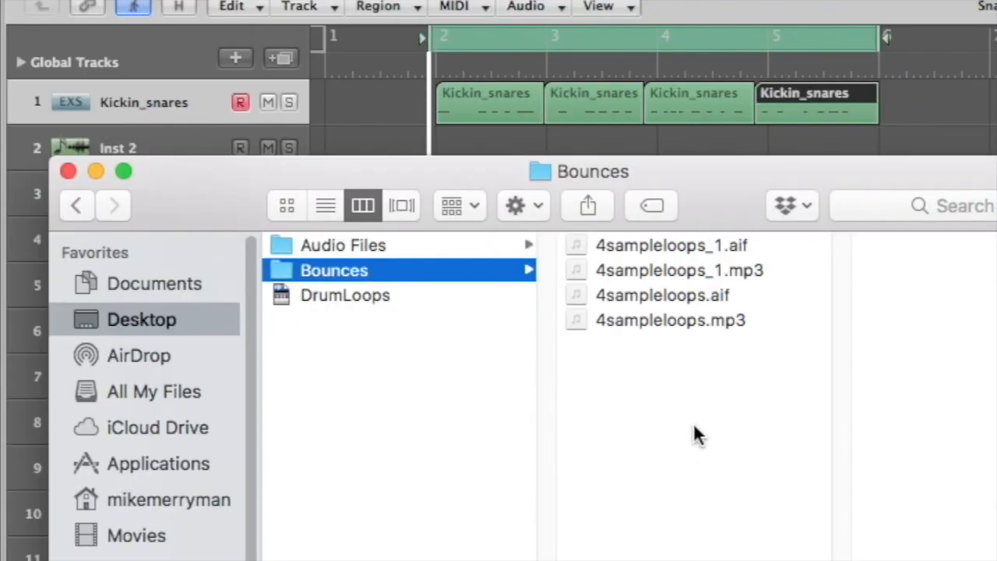
- Open 4sampleloops_1.aif in QuickTime Player, trim it to the first of the four drum loops, and play the result
{"action": "double_click", "coordinate": [694, 244]}
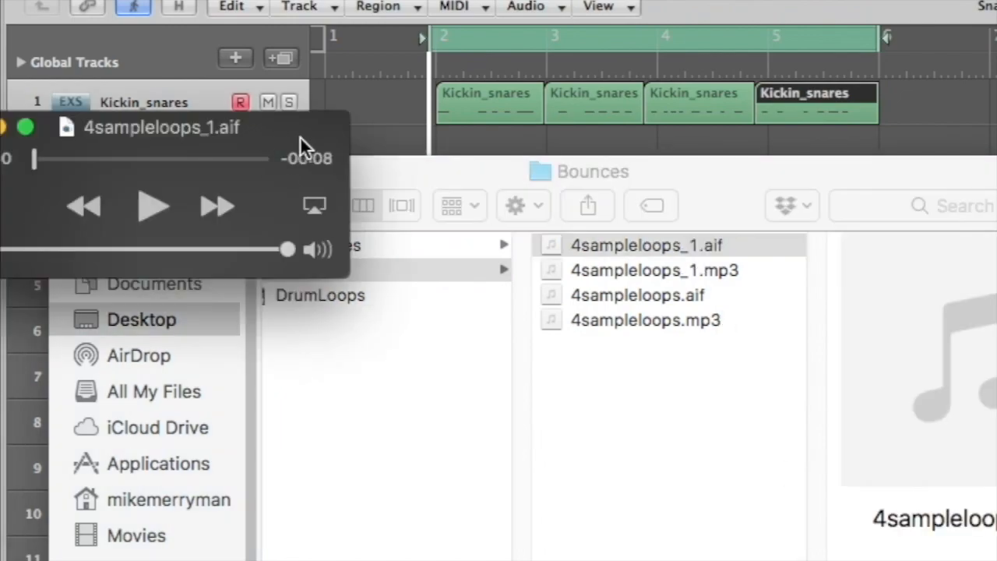
{"action": "left_click_drag", "start_coordinate": [296, 135], "coordinate": [850, 300]}
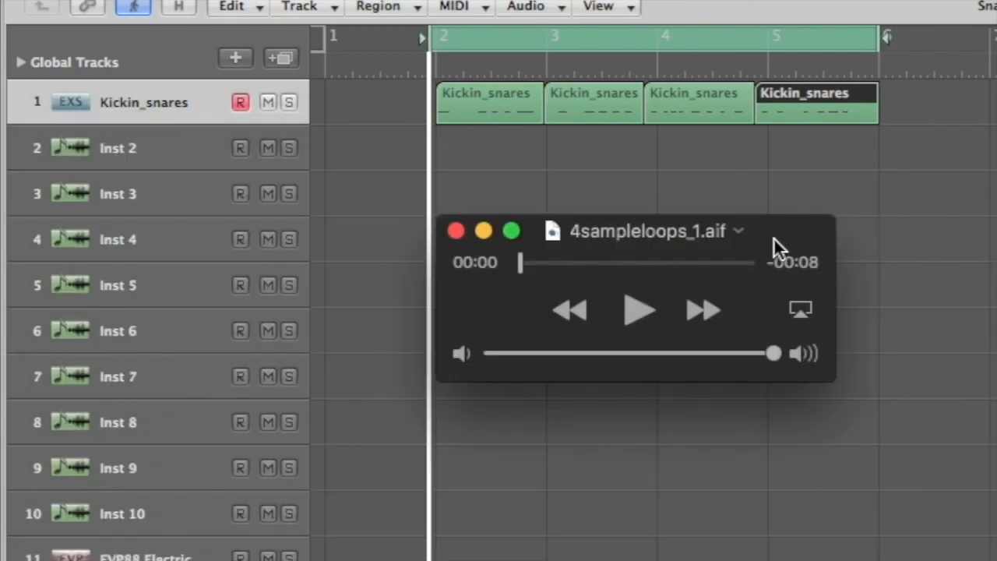
{"action": "key", "text": "super+t"}
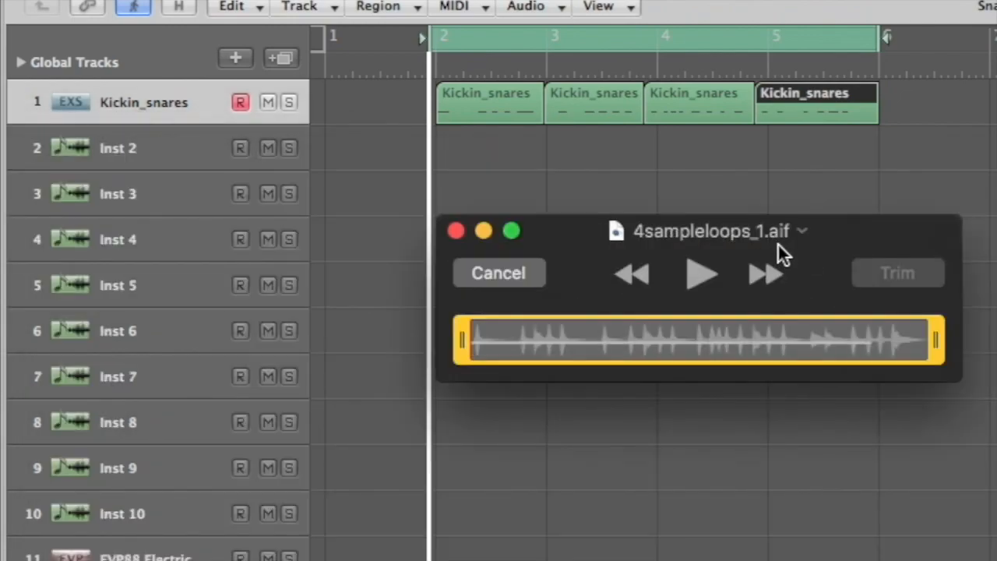
{"action": "key", "text": "space"}
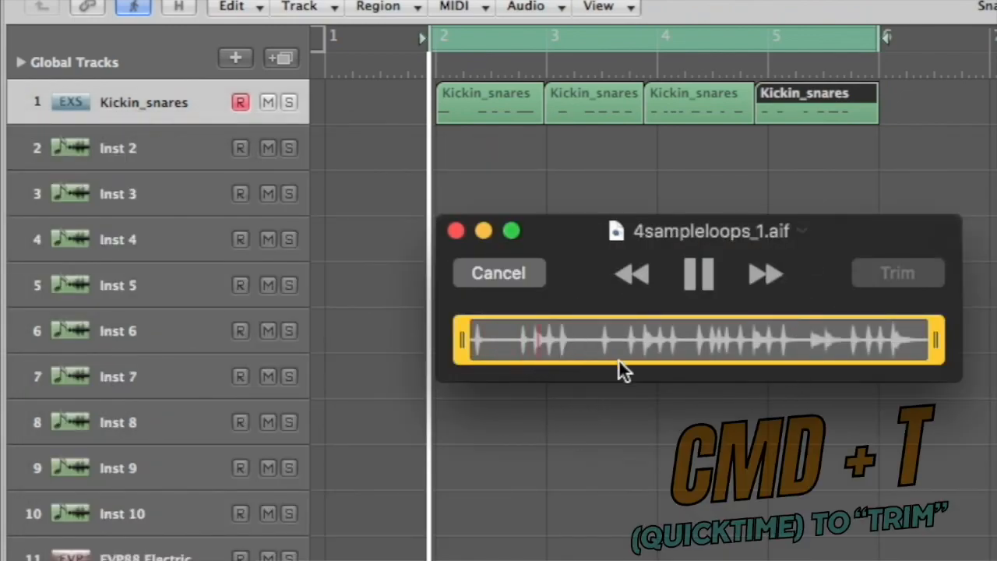
{"action": "key", "text": "space"}
{"action": "left_click_drag", "start_coordinate": [935, 343], "coordinate": [593, 358]}
{"action": "left_click_drag", "start_coordinate": [462, 346], "coordinate": [466, 345]}
{"action": "left_click", "coordinate": [891, 274]}
{"action": "key", "text": "space"}
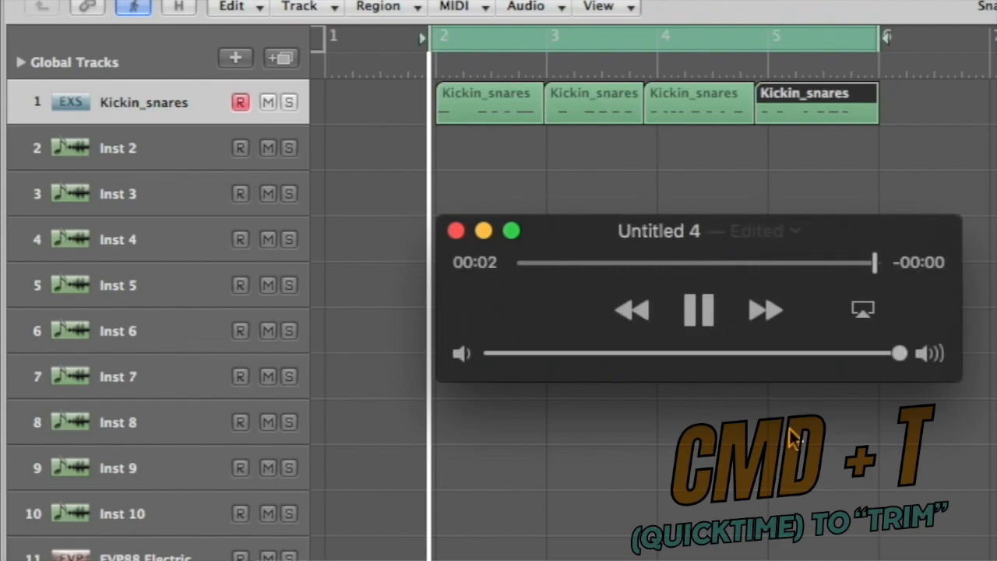
- Export the trimmed first loop as 1.L1 into the Bounces folder inside DrumLoops
{"action": "key", "text": "super+s"}
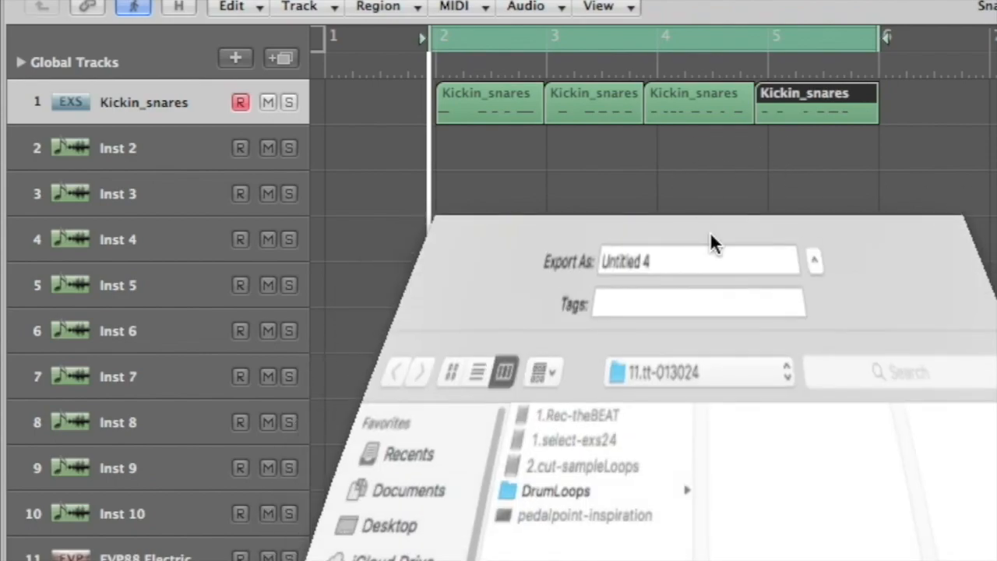
{"action": "left_click", "coordinate": [577, 491]}
{"action": "left_click", "coordinate": [885, 439]}
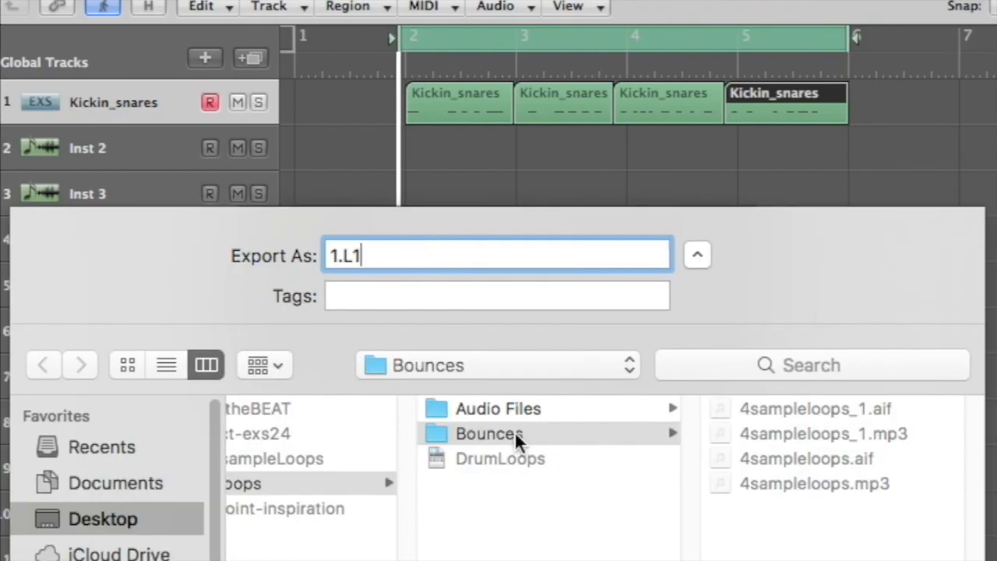
{"action": "key", "text": "Return"}
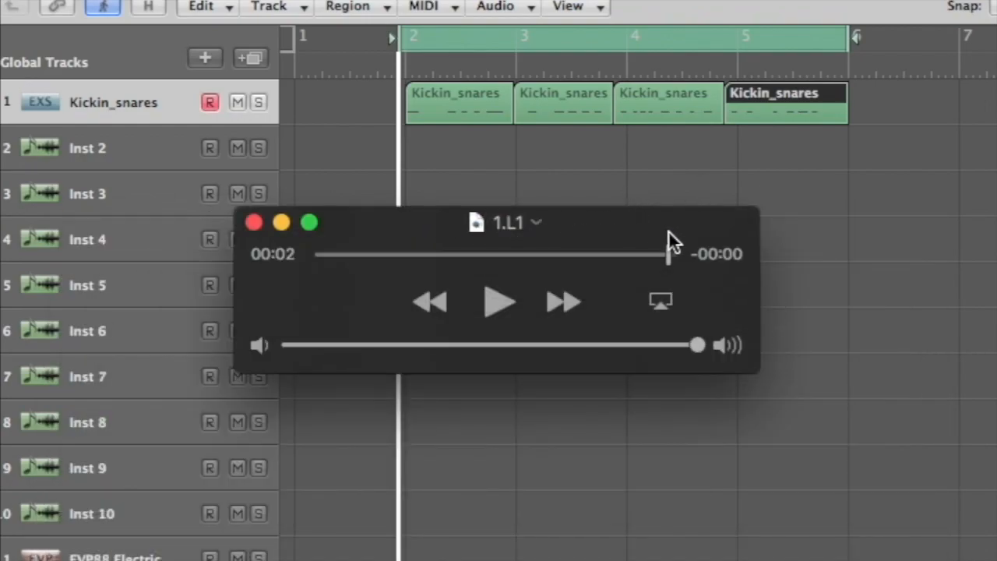
- Change the trim range to cover only the second drum loop and play it back
{"action": "key", "text": "super+t"}
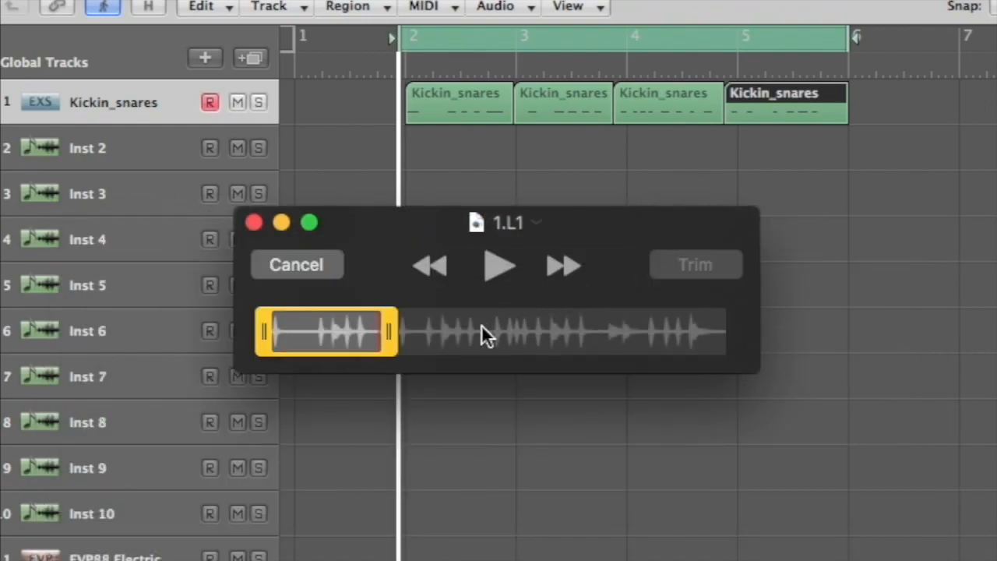
{"action": "left_click_drag", "start_coordinate": [390, 332], "coordinate": [491, 342]}
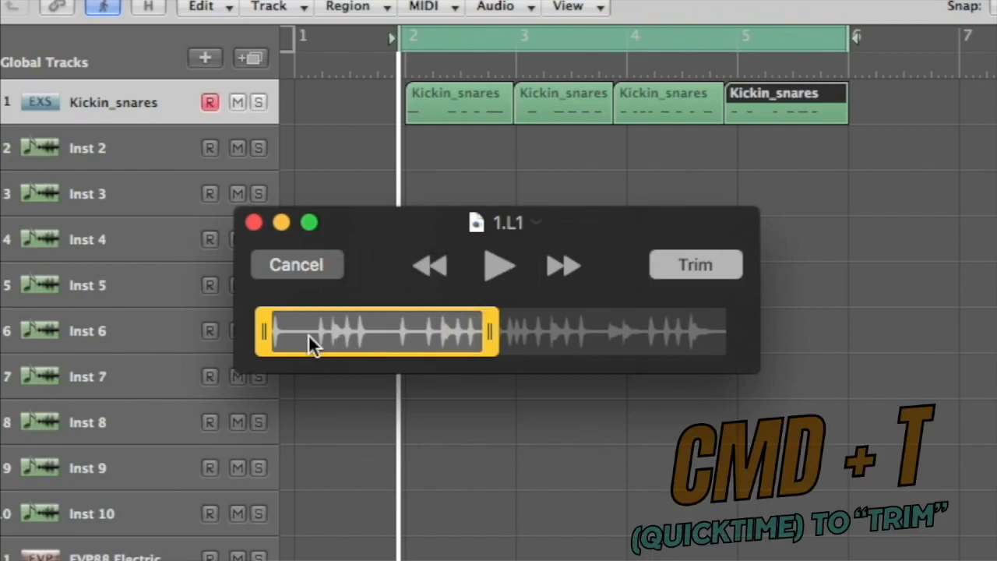
{"action": "left_click_drag", "start_coordinate": [267, 331], "coordinate": [393, 333]}
{"action": "left_click", "coordinate": [731, 265]}
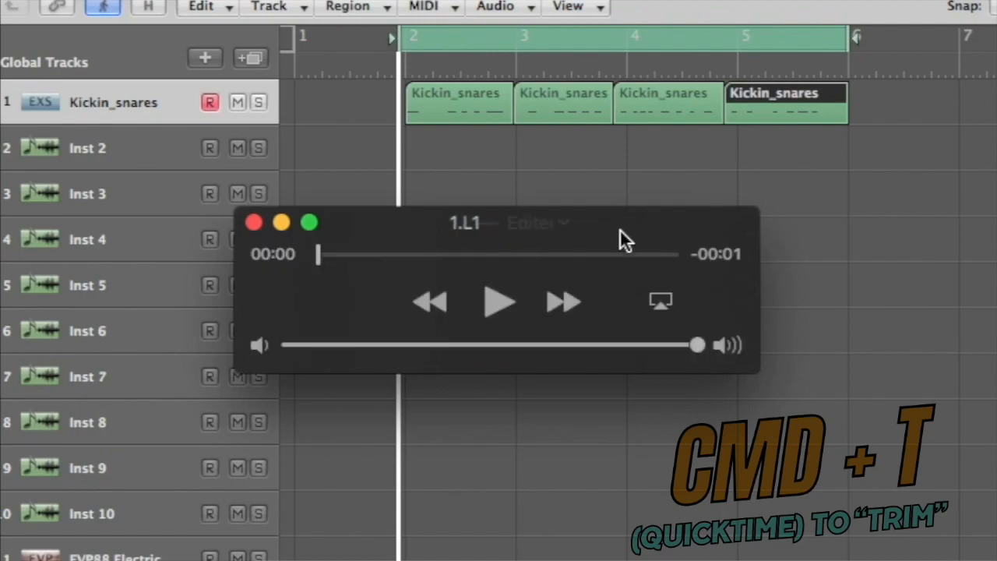
{"action": "left_click", "coordinate": [505, 294]}
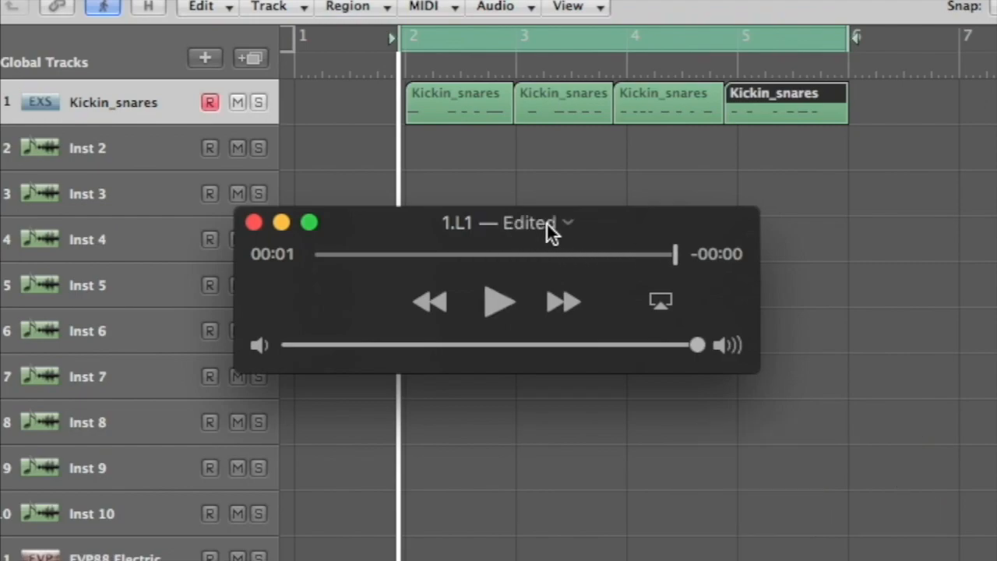
- Export the trimmed second loop as 2.L2 into the Bounces folder
{"action": "key", "text": "super+s"}
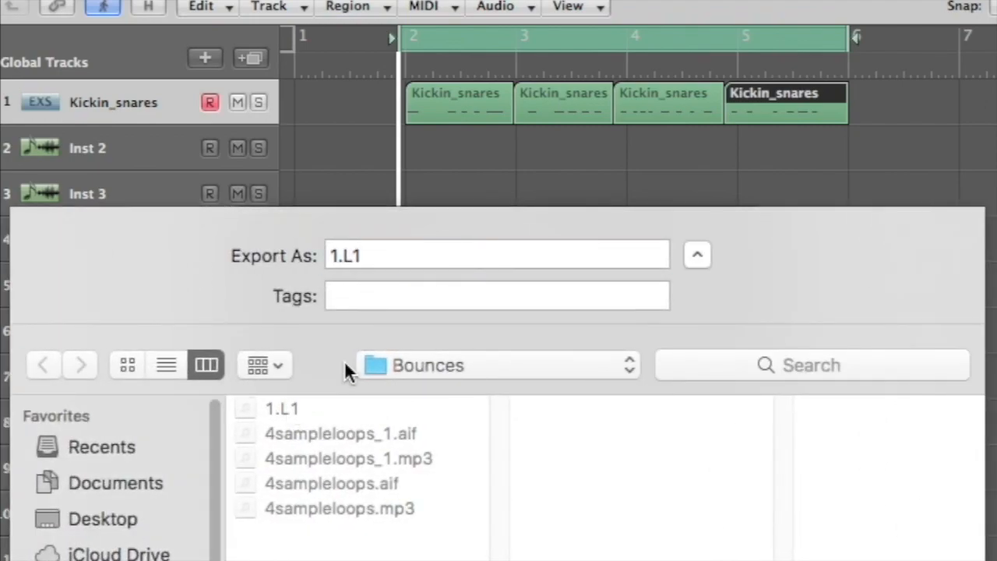
{"action": "left_click", "coordinate": [372, 256]}
{"action": "key", "text": "BackSpace"}
{"action": "type", "text": "2"}
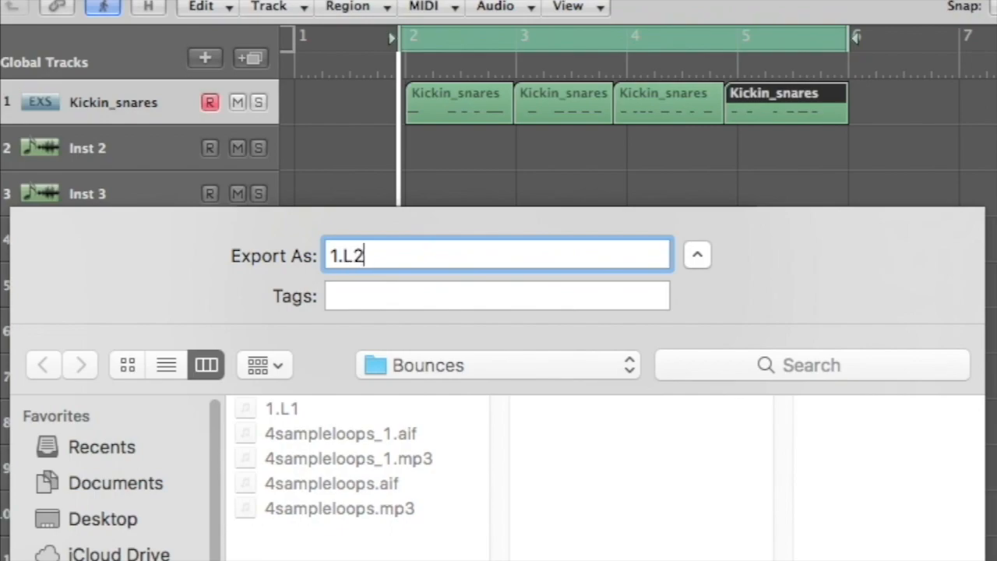
{"action": "left_click", "coordinate": [338, 256]}
{"action": "key", "text": "BackSpace"}
{"action": "type", "text": "2"}
{"action": "key", "text": "Return"}
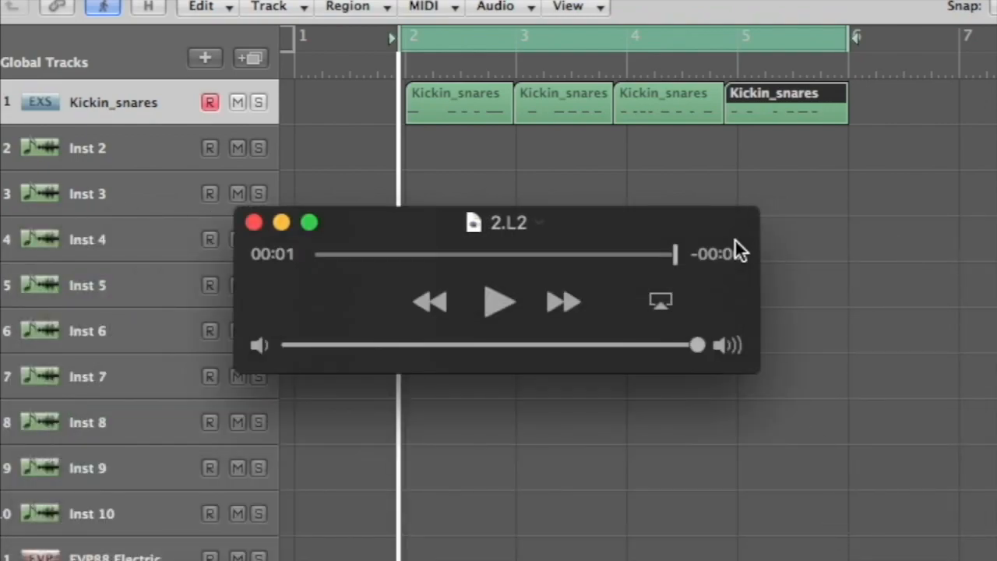
- Shift the trim range to keep only the third drum loop in the audio clip
{"action": "key", "text": "super+t"}
{"action": "left_click_drag", "start_coordinate": [489, 331], "coordinate": [598, 345]}
{"action": "left_click_drag", "start_coordinate": [392, 328], "coordinate": [494, 334]}
{"action": "left_click", "coordinate": [695, 265]}
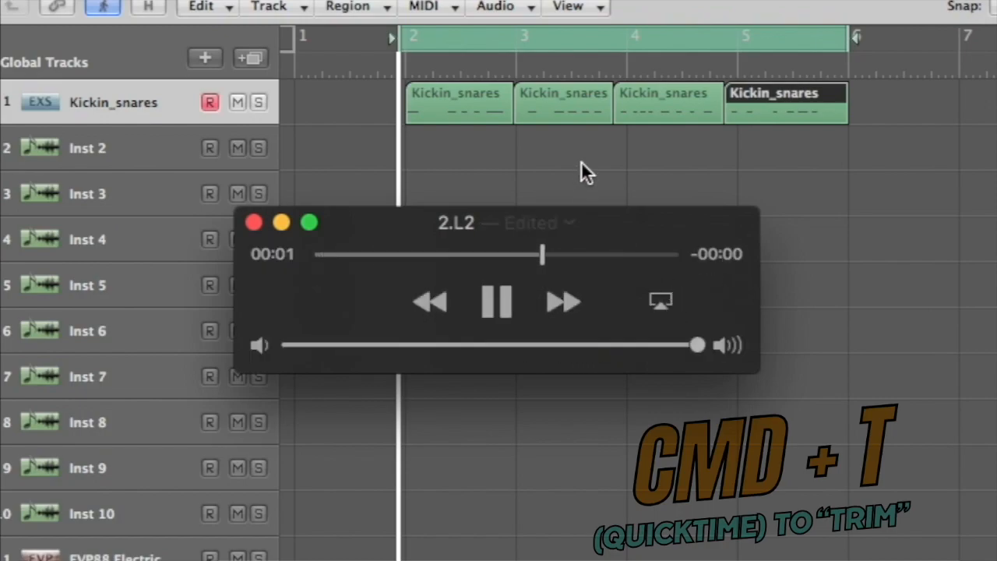
- Export the trimmed third loop as 3.L3 into the Bounces folder
{"action": "key", "text": "super+s"}
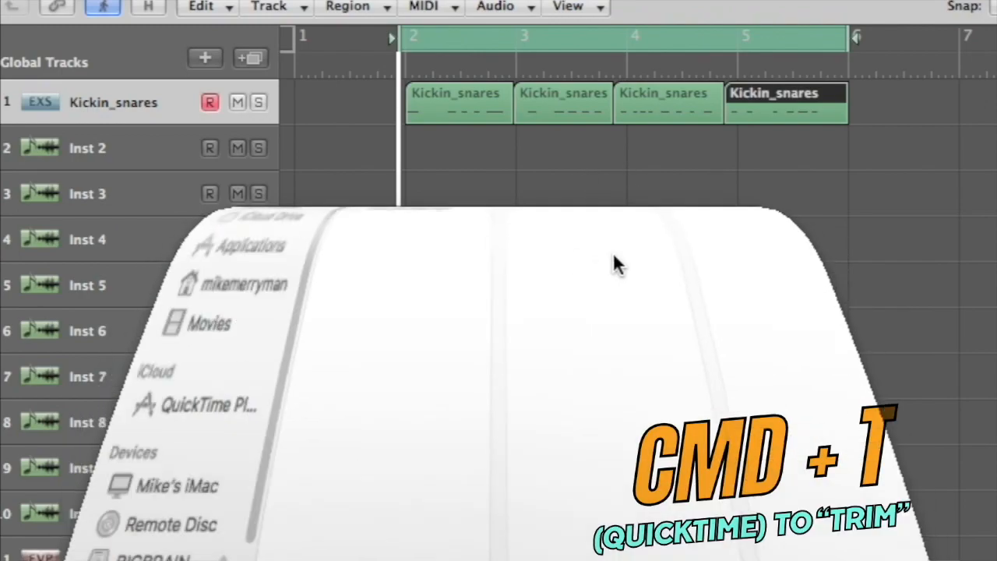
{"action": "left_click", "coordinate": [340, 259]}
{"action": "key", "text": "BackSpace"}
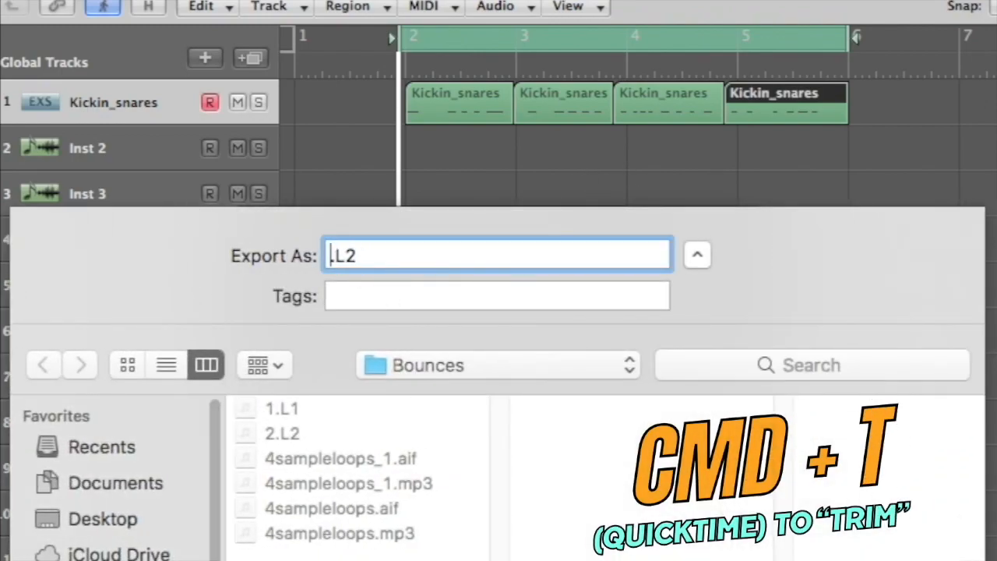
{"action": "type", "text": "3"}
{"action": "left_click", "coordinate": [444, 257]}
{"action": "key", "text": "BackSpace"}
{"action": "type", "text": "3"}
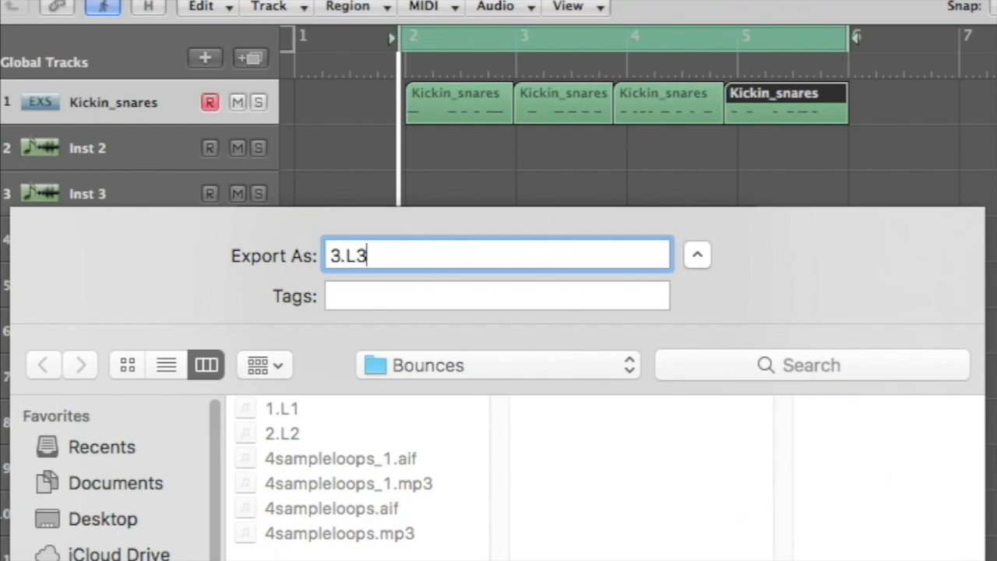
{"action": "key", "text": "Return"}
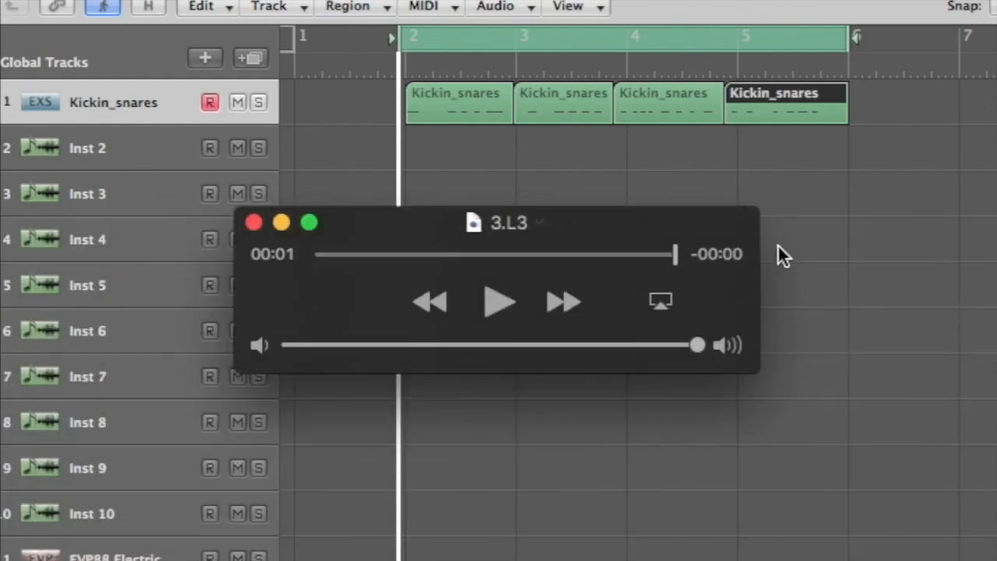
- Trim the audio to the fourth drum loop, from about 00:05.55 to the end of the clip
{"action": "key", "text": "super+t"}
{"action": "left_click_drag", "start_coordinate": [601, 350], "coordinate": [732, 342]}
{"action": "left_click_drag", "start_coordinate": [489, 351], "coordinate": [600, 351]}
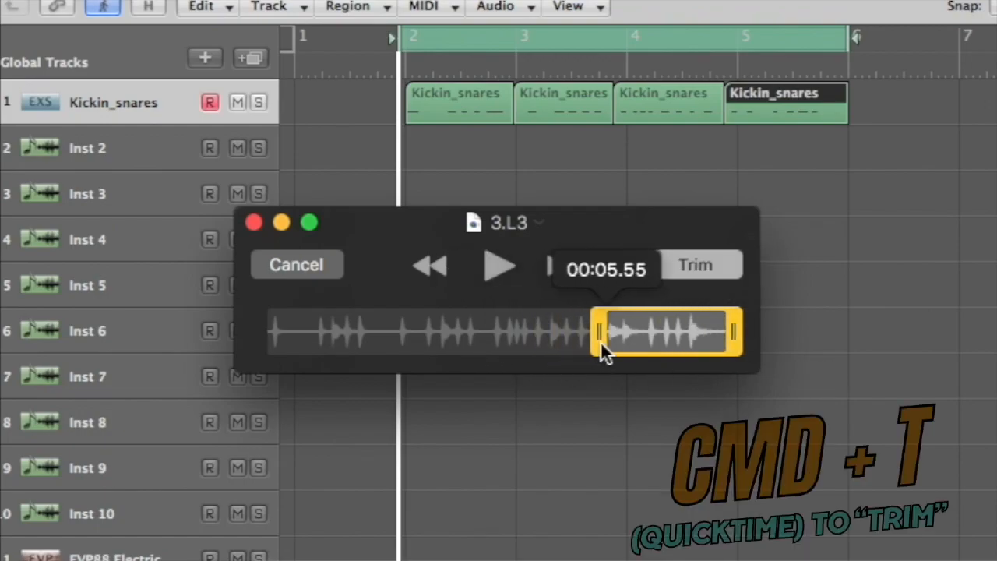
{"action": "left_click", "coordinate": [690, 266]}
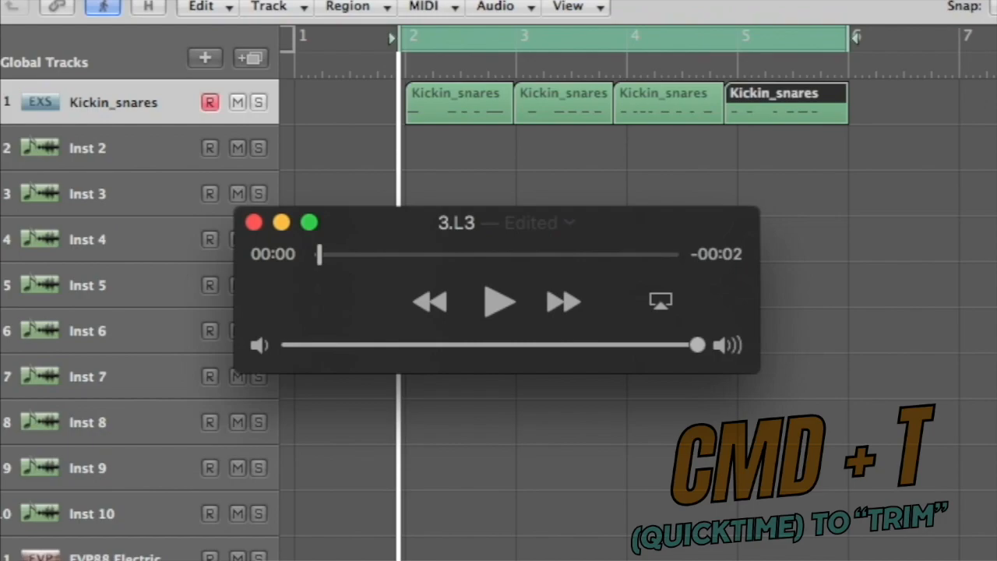
- Export the trimmed fourth loop as 4.L4 into the Bounces folder, play it, and close the clip
{"action": "key", "text": "super+s"}
{"action": "left_click", "coordinate": [390, 256]}
{"action": "key", "text": "BackSpace"}
{"action": "type", "text": "4"}
{"action": "key", "text": "BackSpace"}
{"action": "type", "text": "4.L4"}
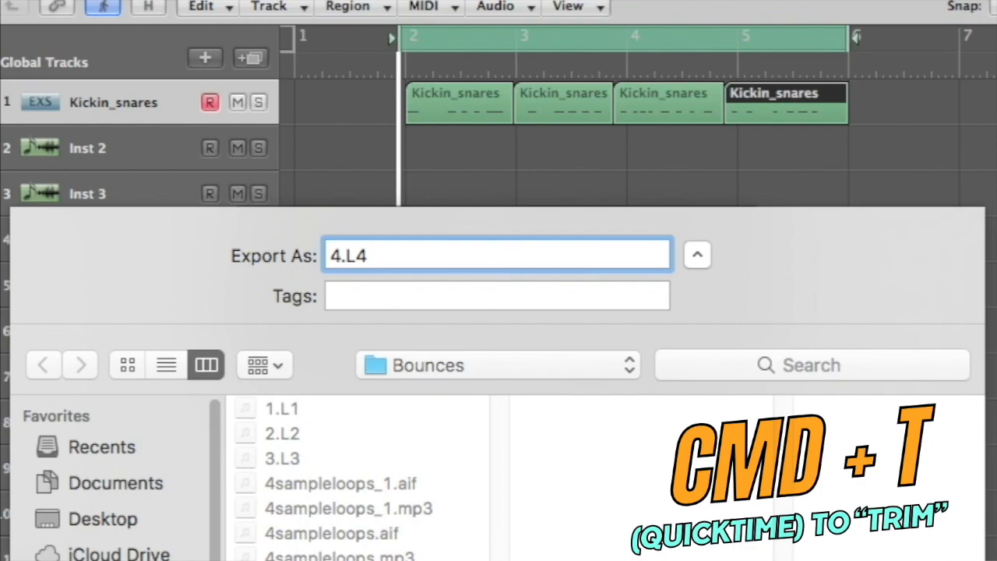
{"action": "key", "text": "Return"}
{"action": "key", "text": "space"}
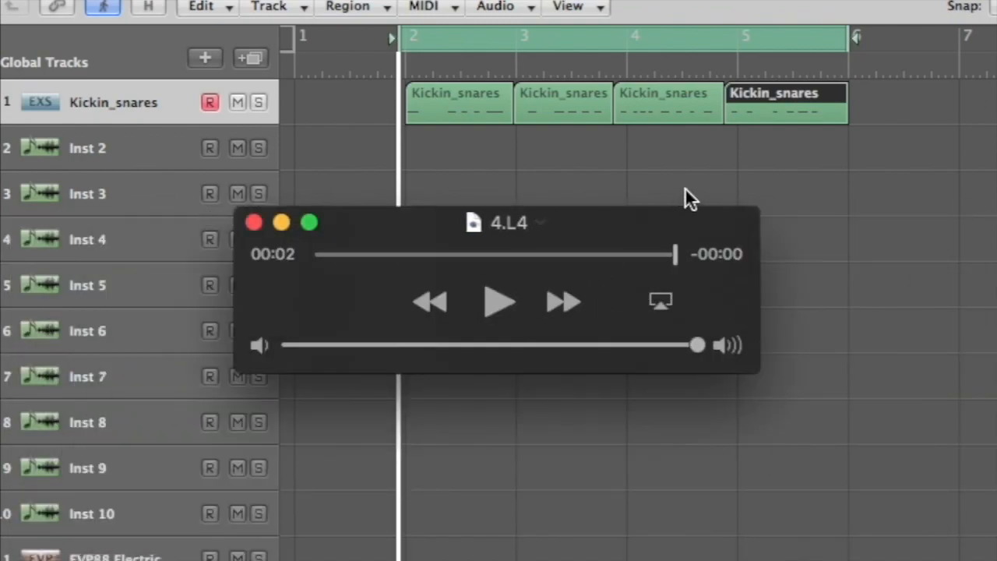
{"action": "left_click", "coordinate": [253, 223]}
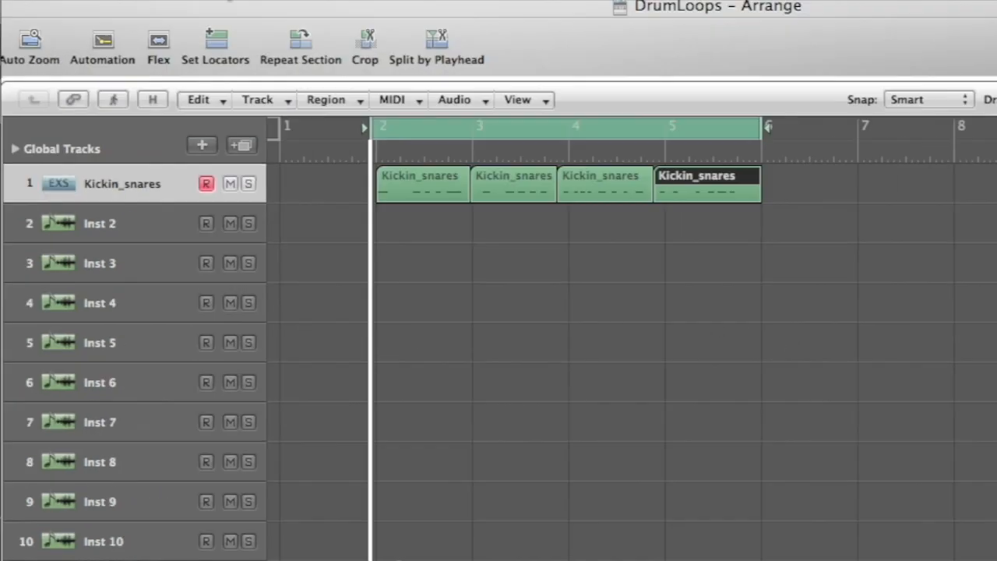
- Open the mixer in Logic and load a stereo EXS24 sampler on the Inst 2 channel
{"action": "left_click", "coordinate": [111, 1]}
{"action": "left_click", "coordinate": [148, 173]}
{"action": "left_click_drag", "start_coordinate": [809, 154], "coordinate": [822, 108]}
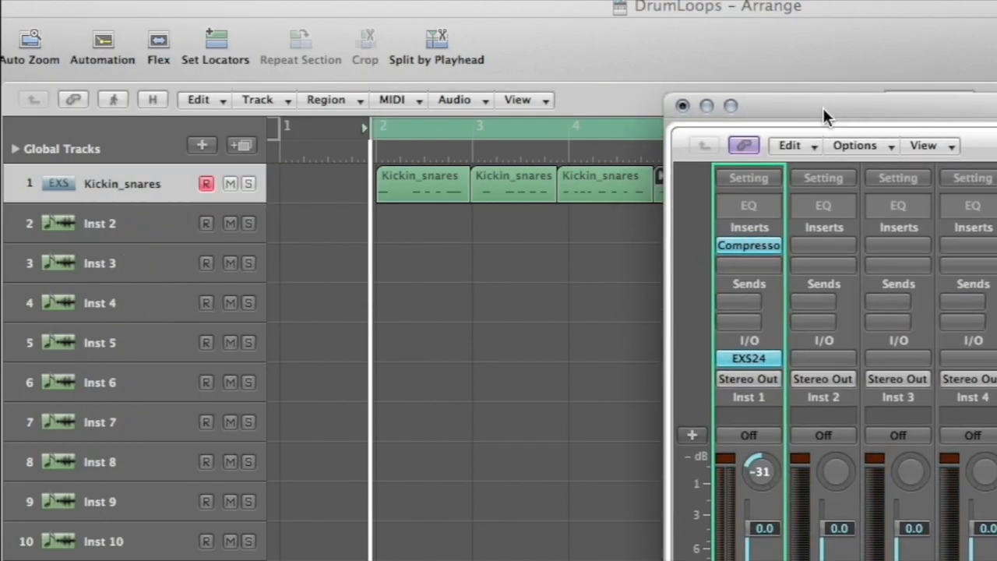
{"action": "left_click", "coordinate": [156, 232]}
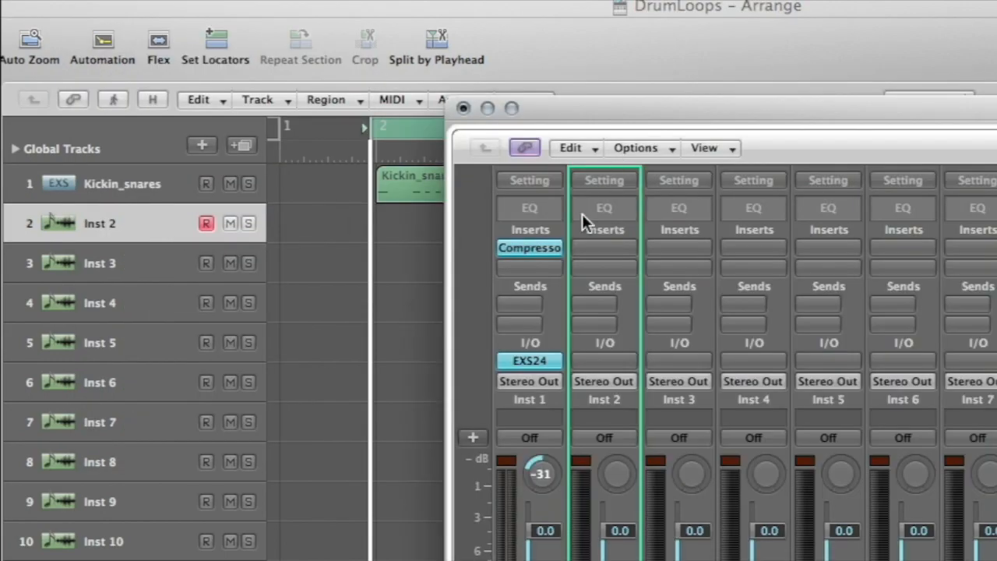
{"action": "left_click", "coordinate": [613, 363]}
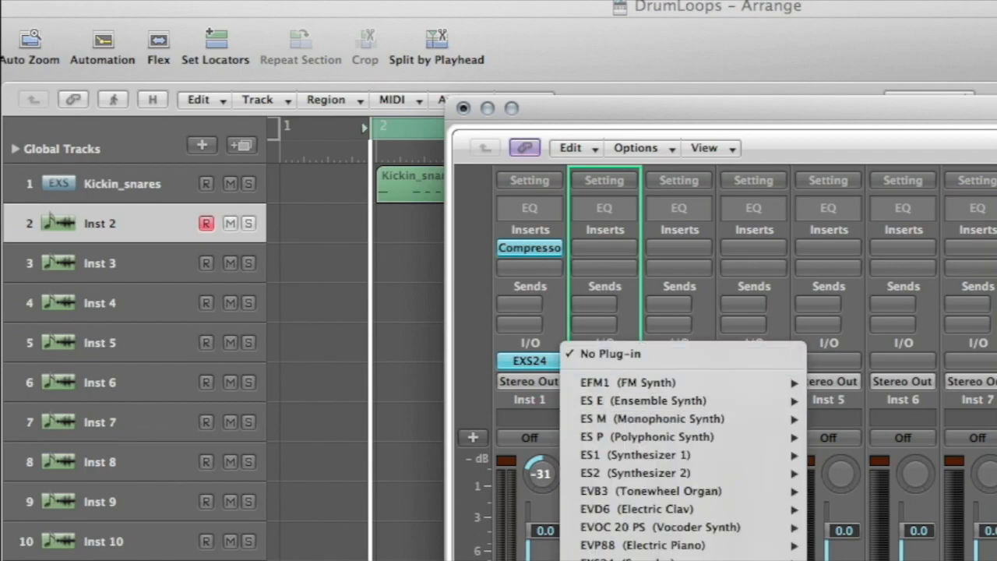
{"action": "mouse_move", "coordinate": [623, 560]}
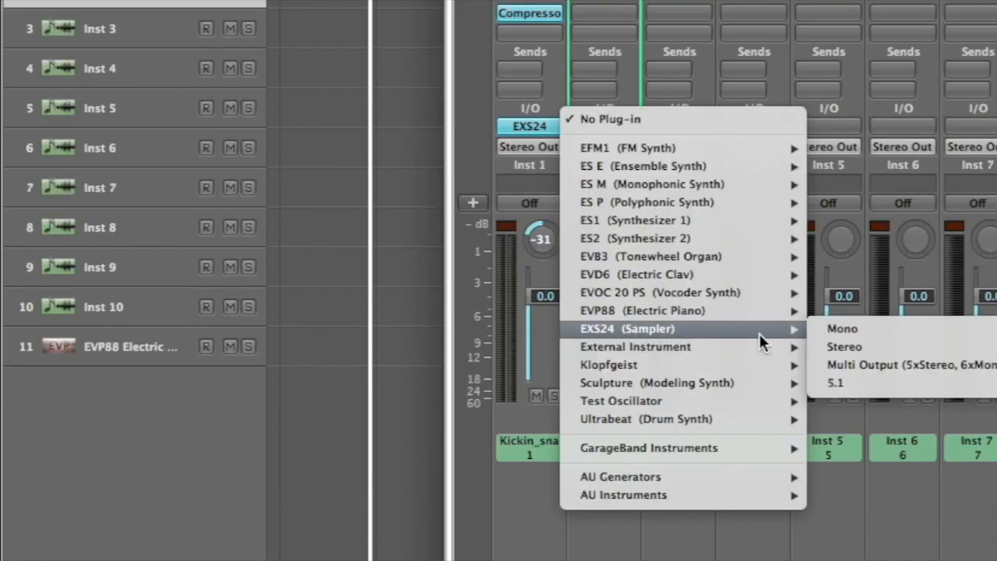
{"action": "left_click", "coordinate": [870, 346]}
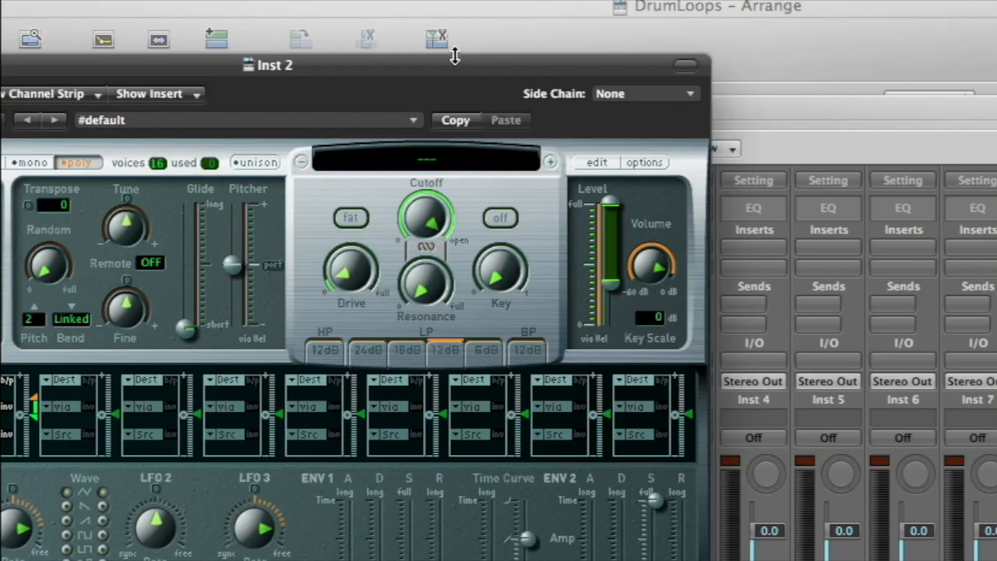
- Open the EXS24 instrument editor and add the 1.L1 sample from the Bounces folder as its first zone
{"action": "left_click_drag", "start_coordinate": [442, 59], "coordinate": [543, 152]}
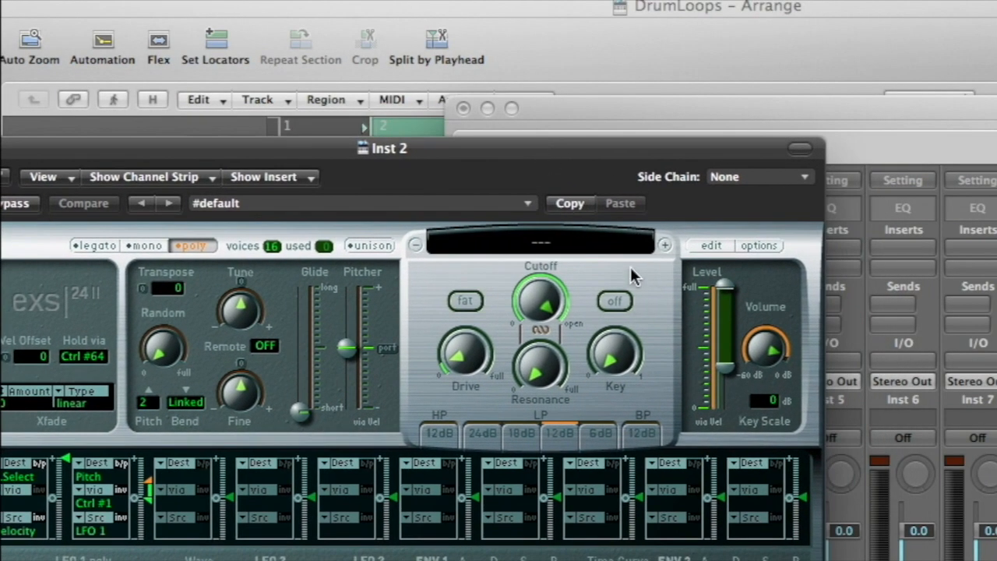
{"action": "left_click", "coordinate": [717, 248]}
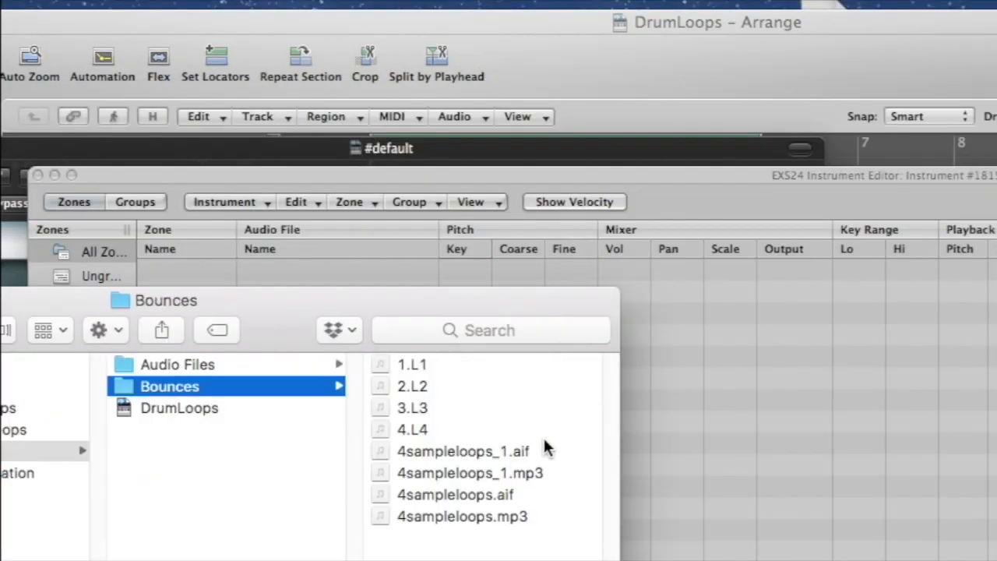
{"action": "left_click_drag", "start_coordinate": [415, 302], "coordinate": [457, 265]}
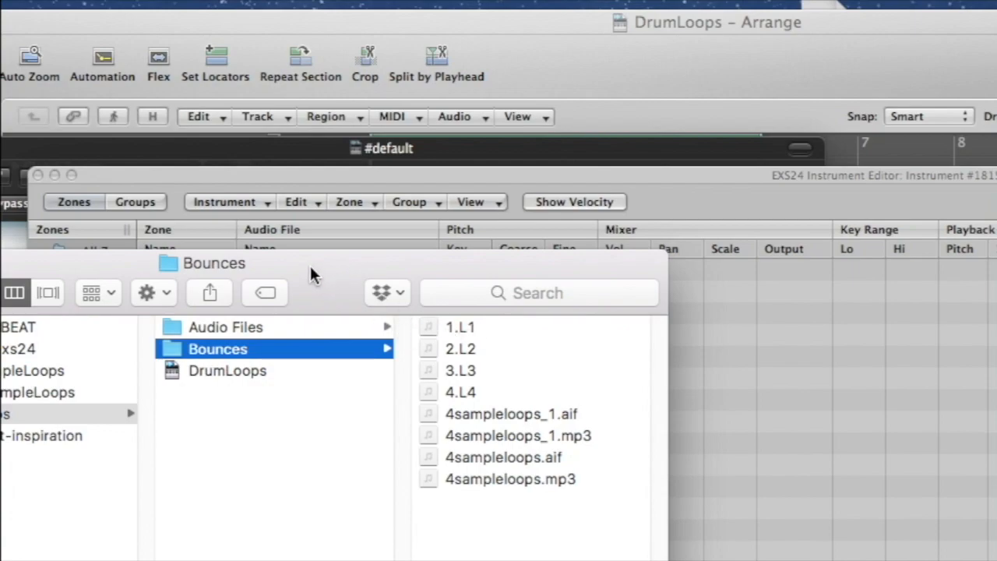
{"action": "left_click", "coordinate": [468, 325]}
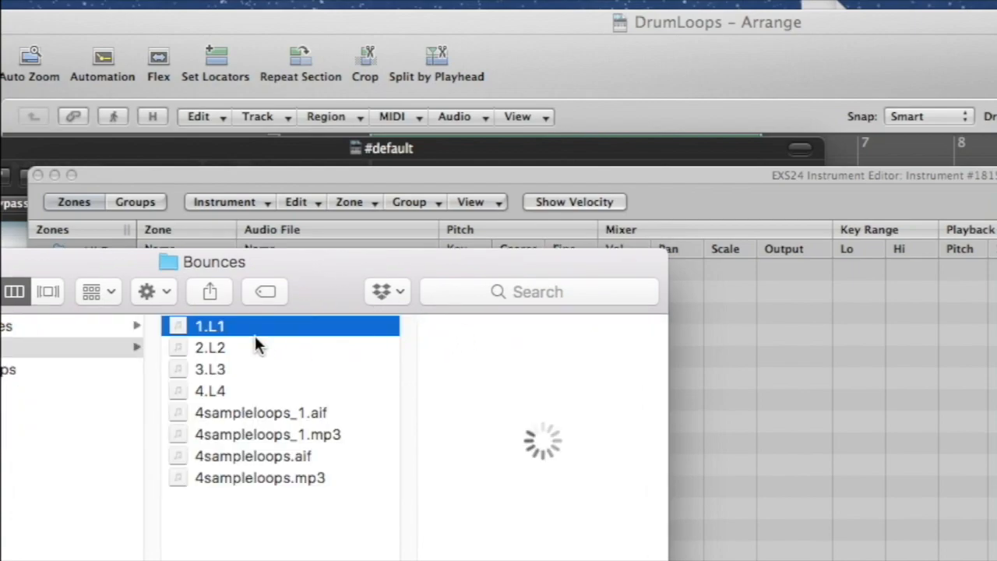
{"action": "left_click_drag", "start_coordinate": [211, 324], "coordinate": [707, 483]}
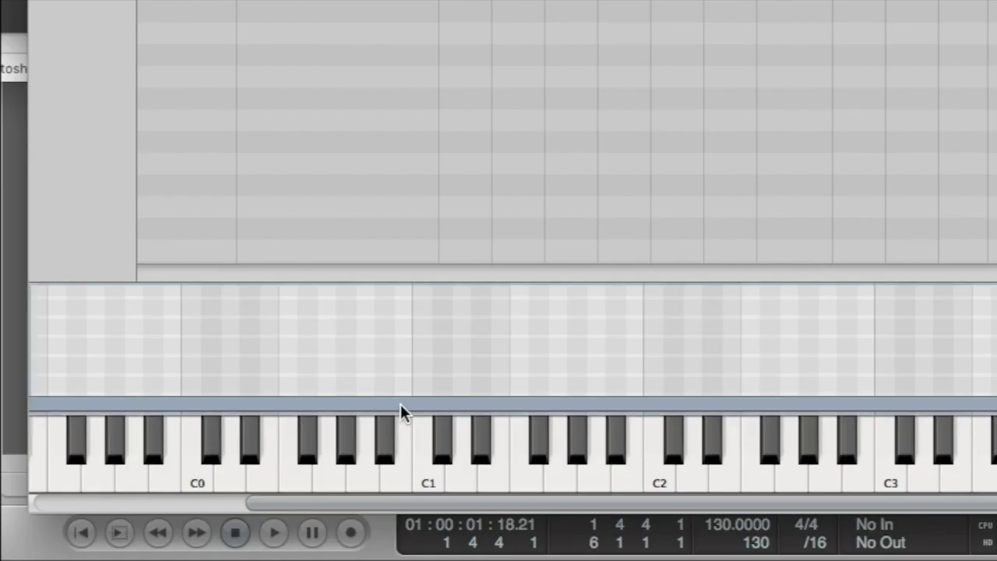
- Narrow the 1.L1 zone's key range to the single key E2 on the editor's keyboard
{"action": "left_click_drag", "start_coordinate": [499, 2], "coordinate": [556, 1]}
{"action": "left_click_drag", "start_coordinate": [302, 506], "coordinate": [117, 505]}
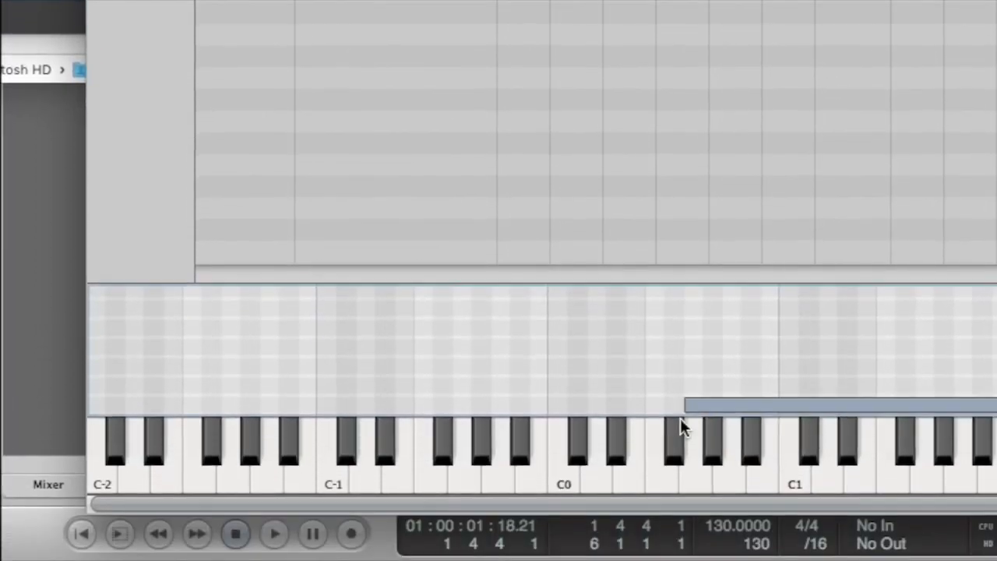
{"action": "left_click_drag", "start_coordinate": [680, 418], "coordinate": [319, 404]}
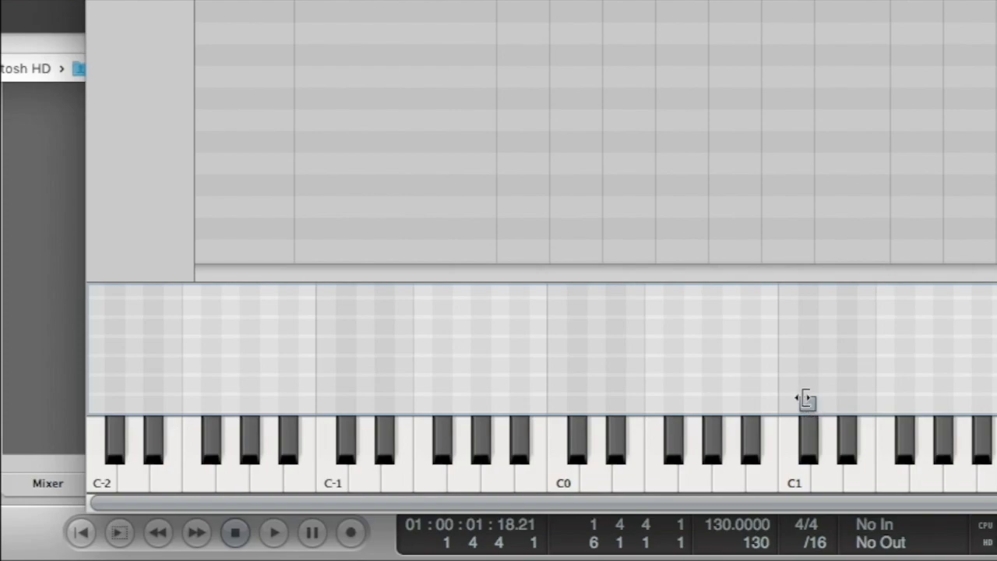
{"action": "left_click_drag", "start_coordinate": [785, 402], "coordinate": [560, 413]}
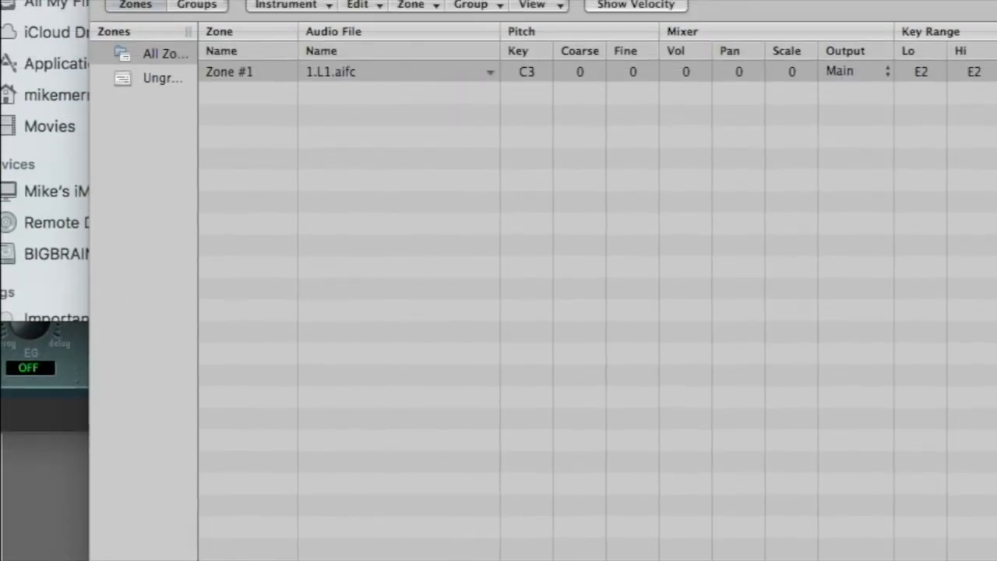
- Add the 2.L2 sample as a second zone and limit its key range to the single key G2
{"action": "left_click", "coordinate": [460, 70]}
{"action": "left_click_drag", "start_coordinate": [460, 70], "coordinate": [668, 514]}
{"action": "left_click", "coordinate": [944, 331]}
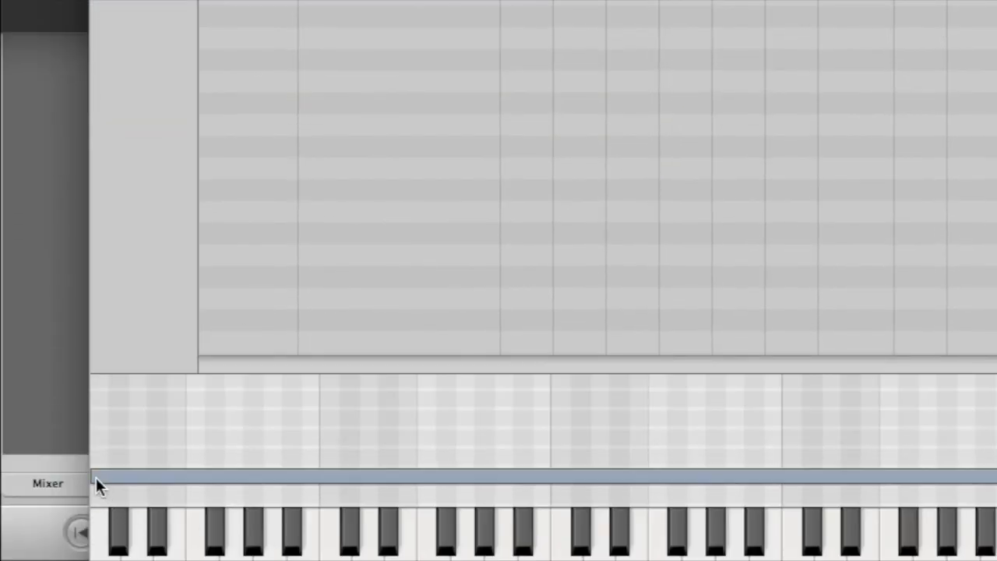
{"action": "left_click_drag", "start_coordinate": [97, 478], "coordinate": [321, 485]}
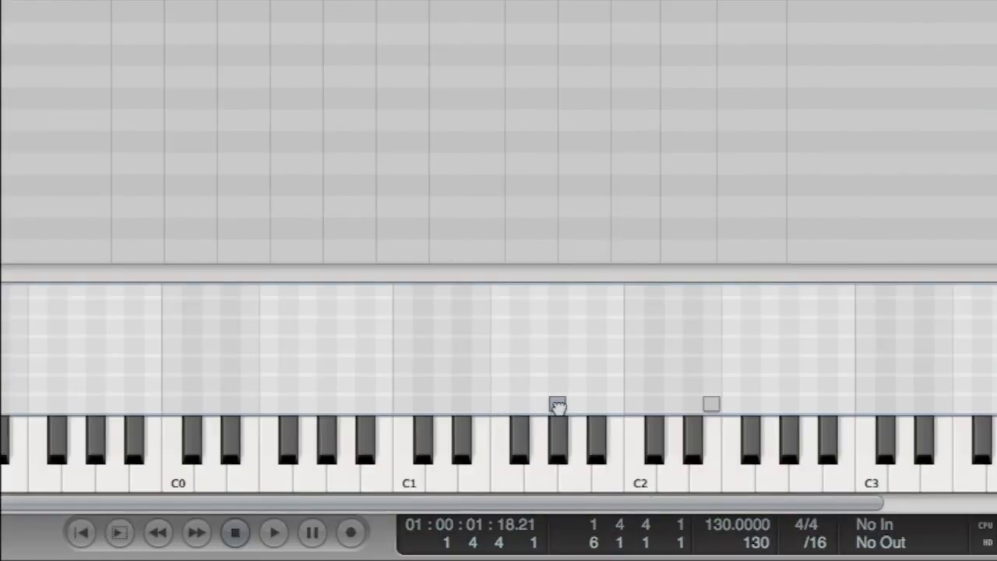
{"action": "left_click_drag", "start_coordinate": [558, 406], "coordinate": [770, 403]}
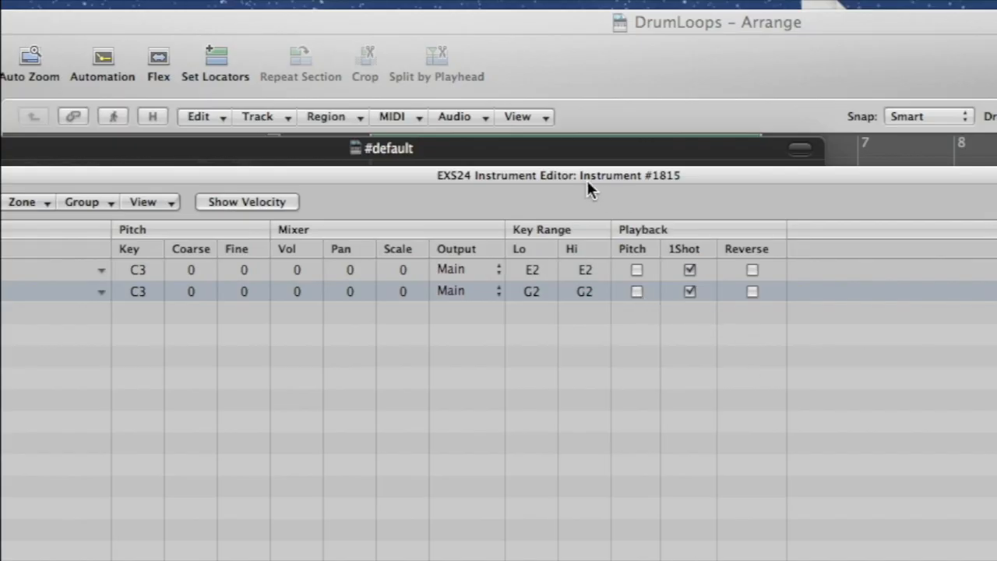
{"action": "left_click", "coordinate": [617, 271]}
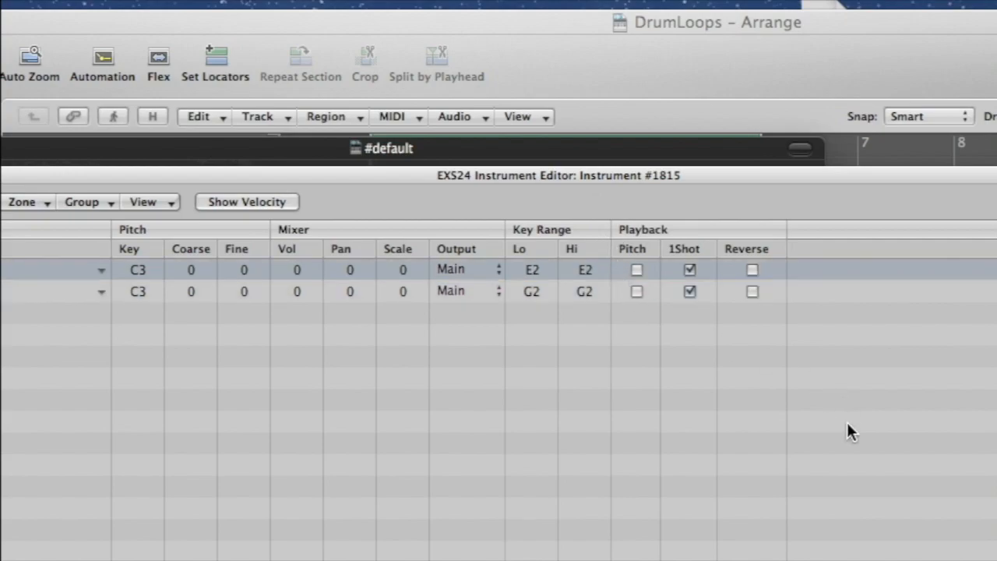
{"action": "key", "text": "Down"}
{"action": "key", "text": "Up"}
- Add the 3.L3 and 4.L4 samples as zones on the single keys A2 and B2, with 1Shot on and Pitch off
{"action": "left_click_drag", "start_coordinate": [306, 172], "coordinate": [640, 222]}
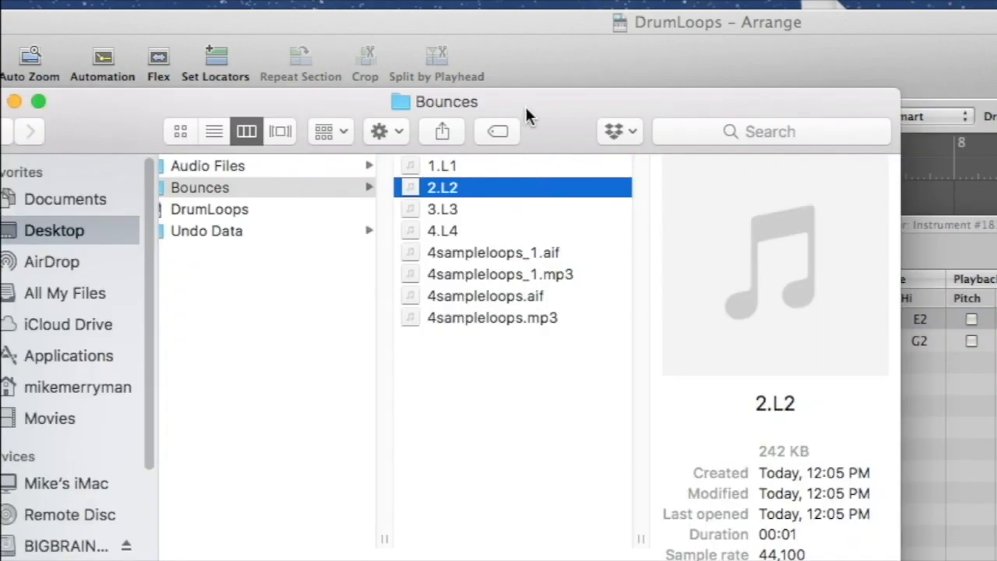
{"action": "left_click_drag", "start_coordinate": [525, 109], "coordinate": [259, 400]}
{"action": "left_click", "coordinate": [177, 510]}
{"action": "left_click_drag", "start_coordinate": [178, 510], "coordinate": [709, 390]}
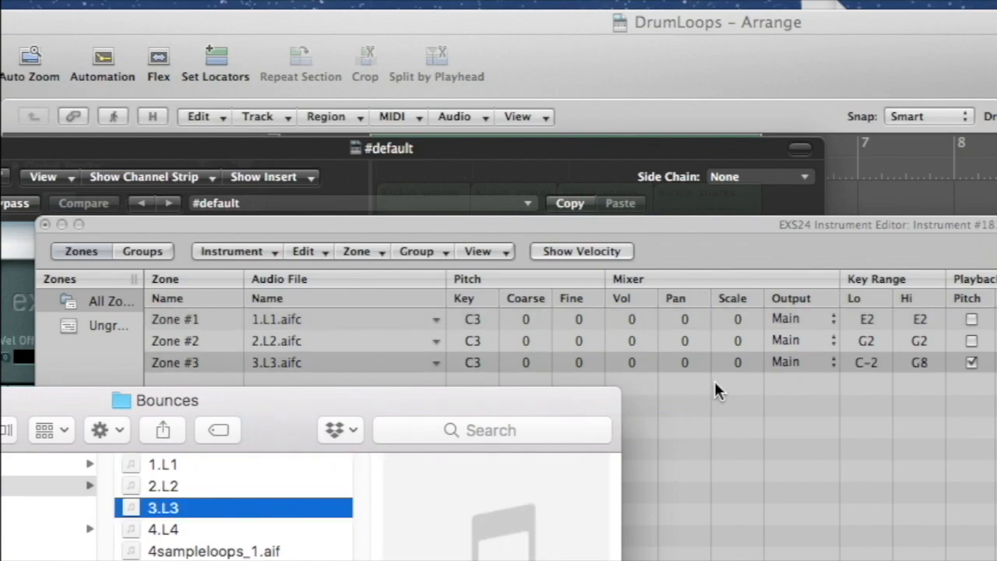
{"action": "left_click_drag", "start_coordinate": [187, 532], "coordinate": [708, 397]}
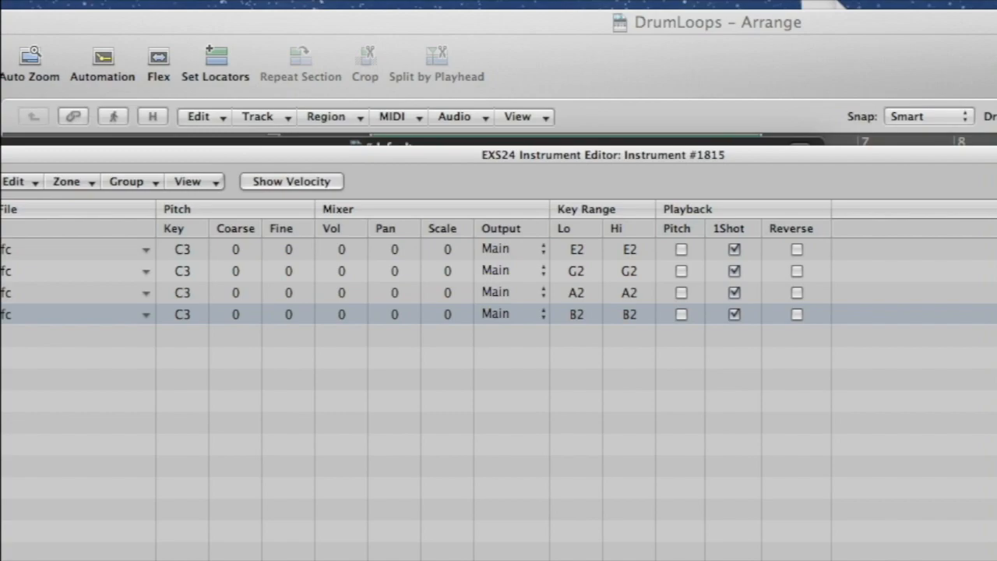
{"action": "left_click", "coordinate": [498, 249]}
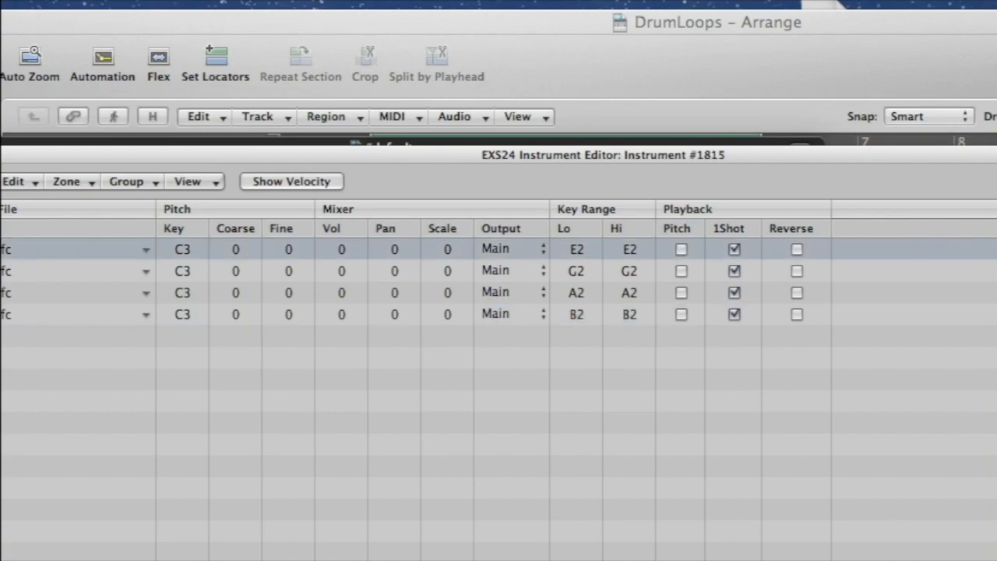
- Close the EXS24 instrument editor and save the changes to the instrument
{"action": "left_click_drag", "start_coordinate": [409, 157], "coordinate": [820, 167]}
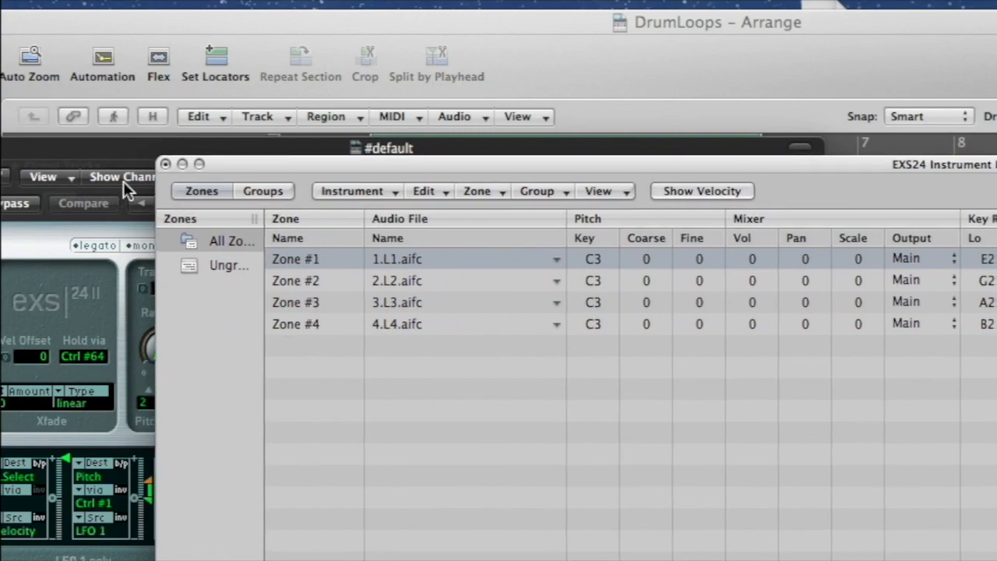
{"action": "left_click", "coordinate": [165, 164]}
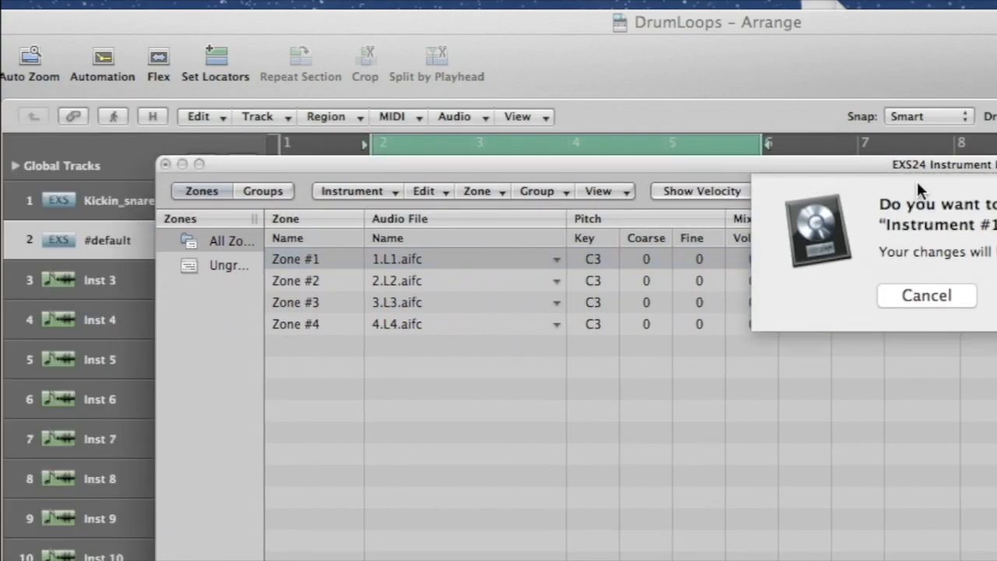
{"action": "left_click_drag", "start_coordinate": [883, 172], "coordinate": [366, 174]}
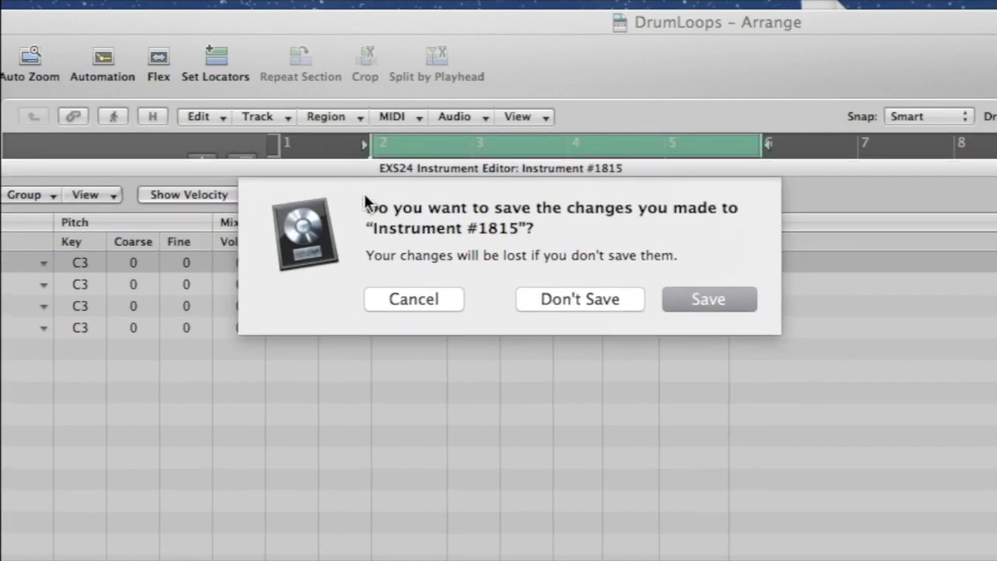
{"action": "left_click", "coordinate": [737, 301]}
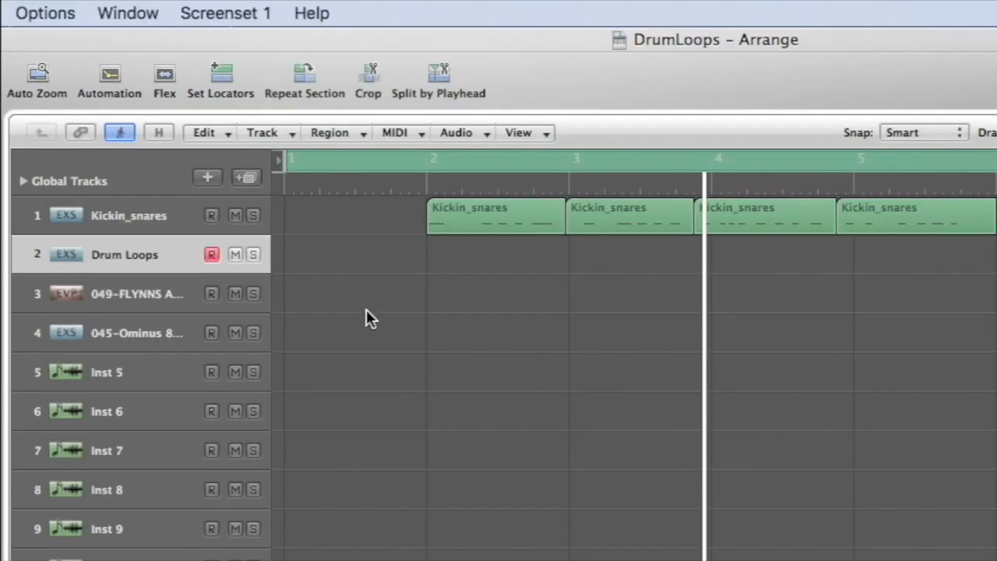
- Record a drum loop pattern on the Drum Loops track with Kickin_snares muted, and arm the third track
{"action": "left_click", "coordinate": [234, 215]}
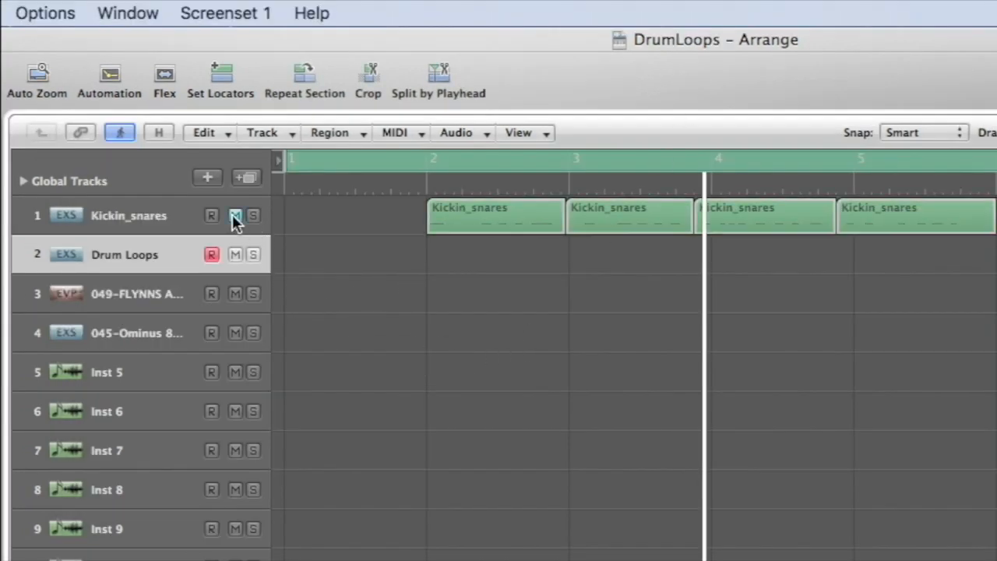
{"action": "key", "text": "ctrl+Left"}
{"action": "key", "text": "ctrl+Left"}
{"action": "key", "text": "ctrl+Left"}
{"action": "key", "text": "ctrl+Left"}
{"action": "key", "text": "ctrl+Left"}
{"action": "key", "text": "ctrl+Left"}
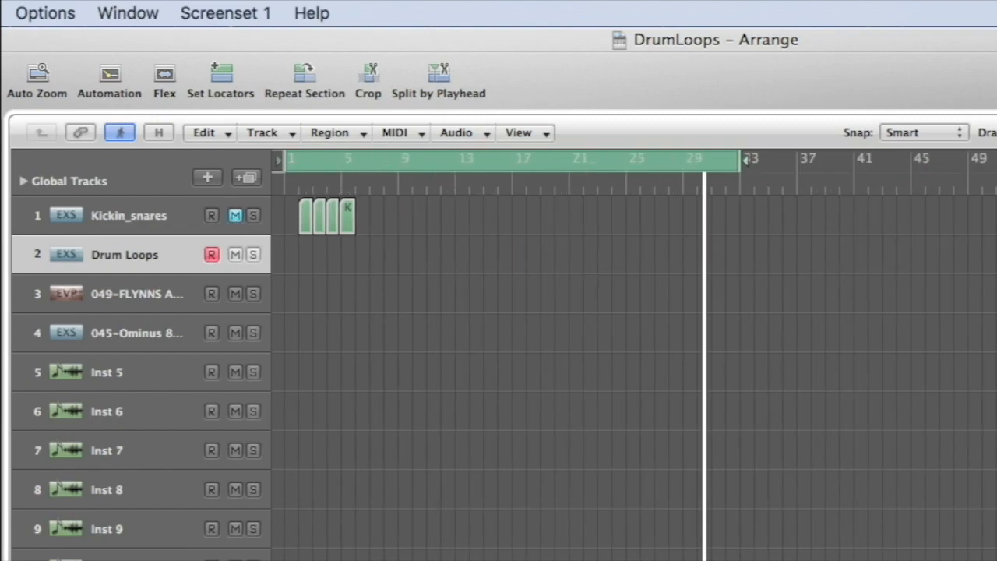
{"action": "key", "text": "ctrl+Right"}
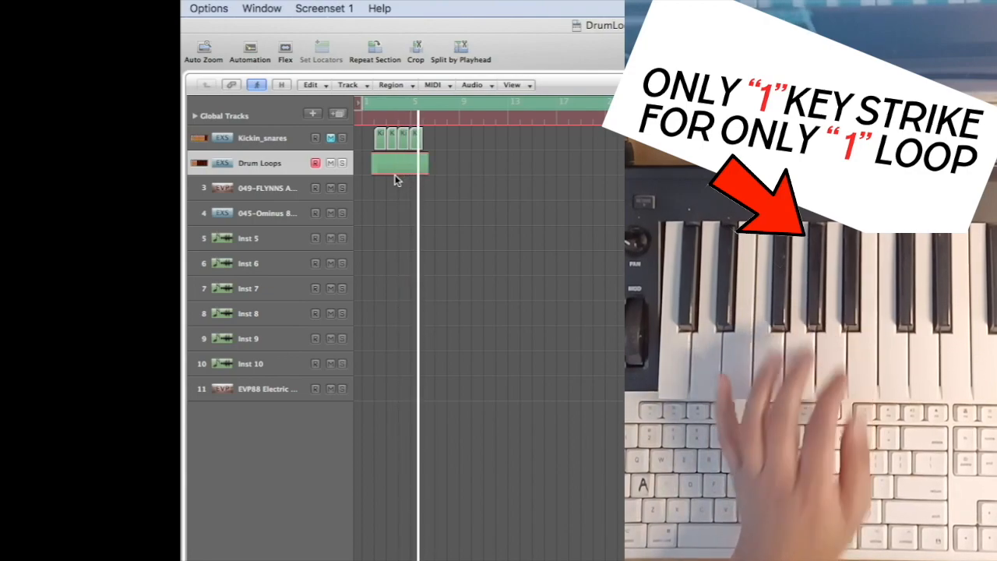
{"action": "key", "text": "space"}
{"action": "left_click", "coordinate": [313, 186]}
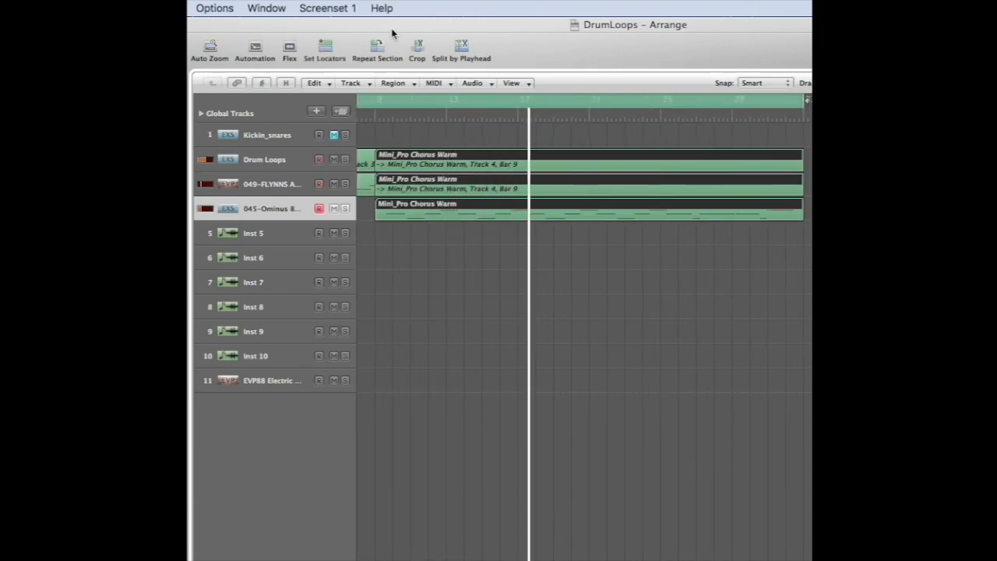
- Split the selected Mini_Pro Chorus Warm regions at the playhead and delete the unwanted part
{"action": "left_click", "coordinate": [461, 50]}
{"action": "left_click", "coordinate": [710, 276]}
{"action": "key", "text": "Delete"}
- Duplicate the Mini_Pro Chorus Warm region from track 4 onto track 5 and play the arrangement from bar 9
{"action": "left_click", "coordinate": [601, 118]}
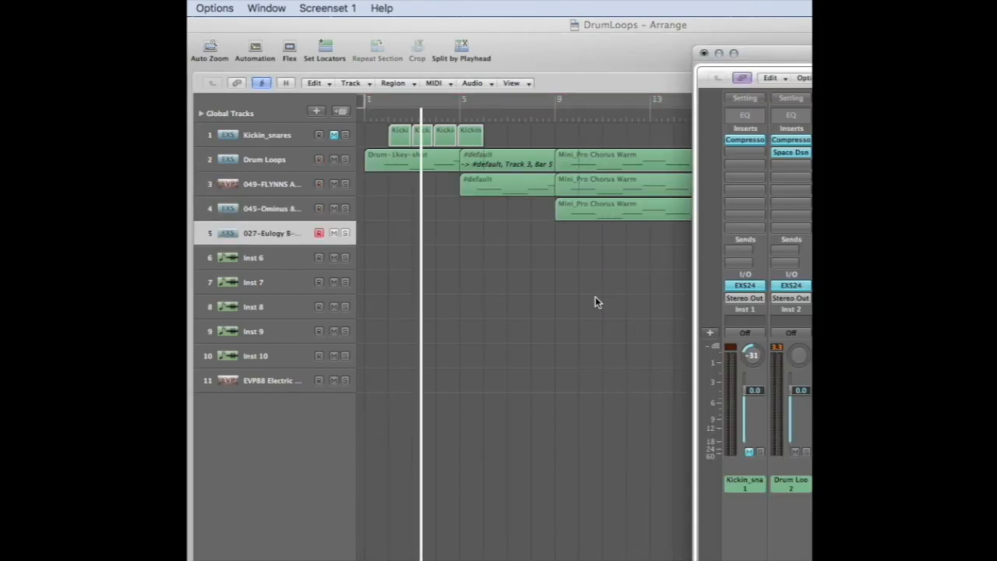
{"action": "left_click", "coordinate": [552, 116]}
{"action": "key", "text": "super+2"}
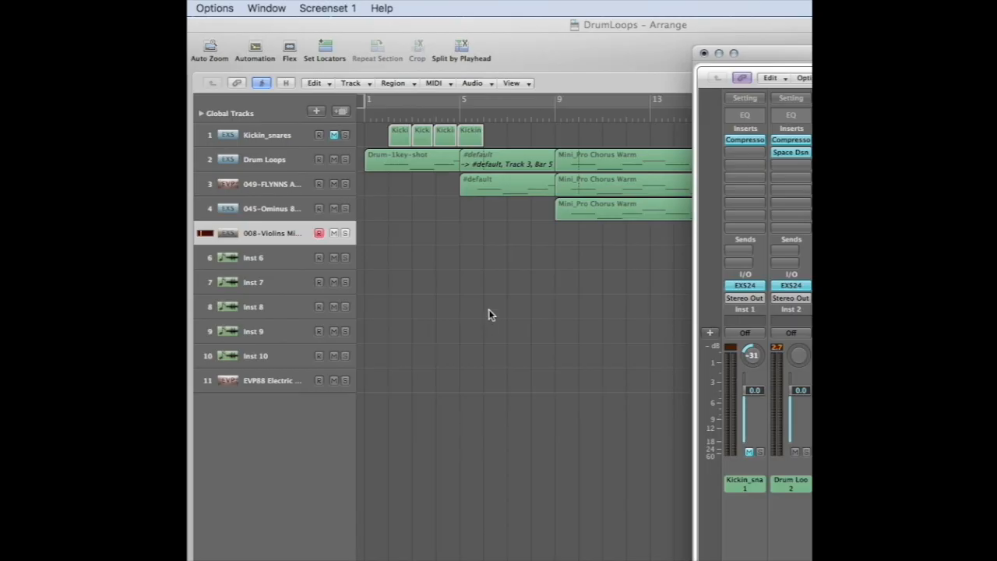
{"action": "left_click", "coordinate": [685, 204]}
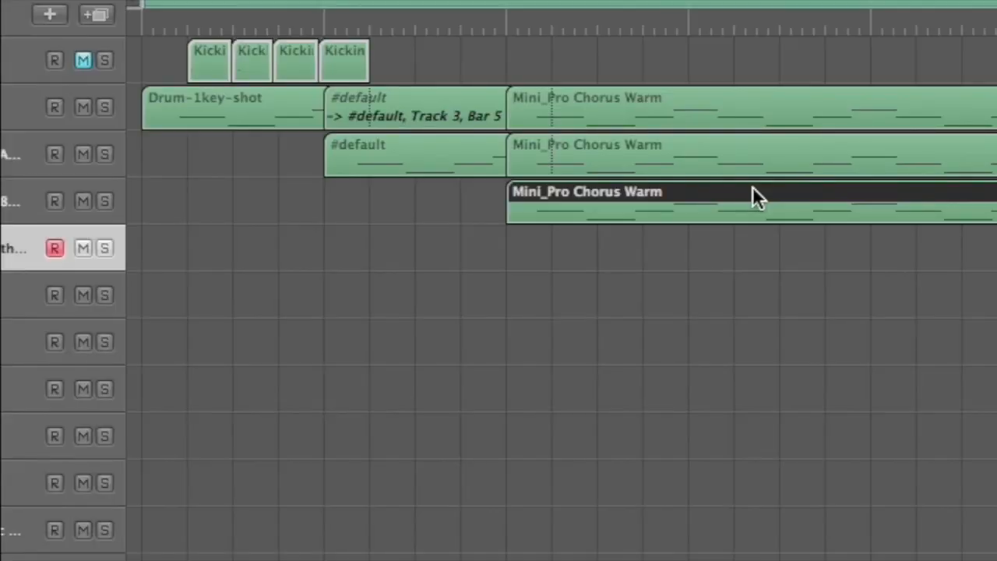
{"action": "left_click_drag", "start_coordinate": [754, 196], "coordinate": [755, 245]}
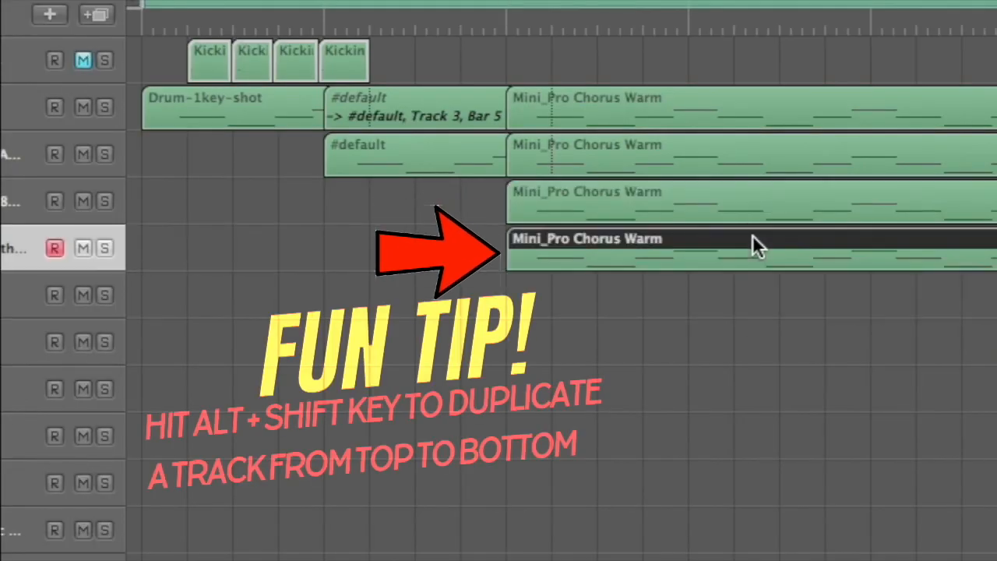
{"action": "left_click", "coordinate": [516, 5]}
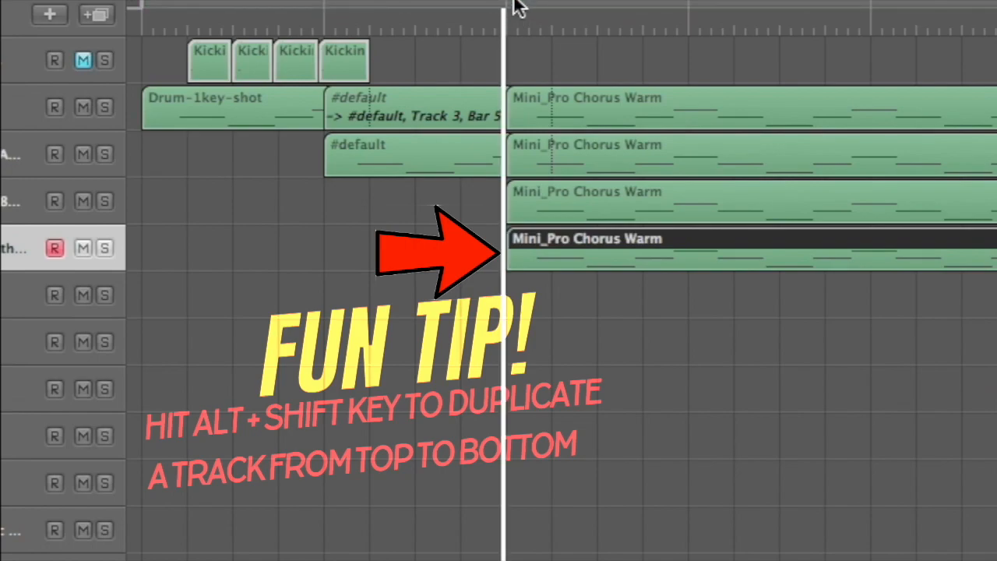
{"action": "key", "text": "space"}
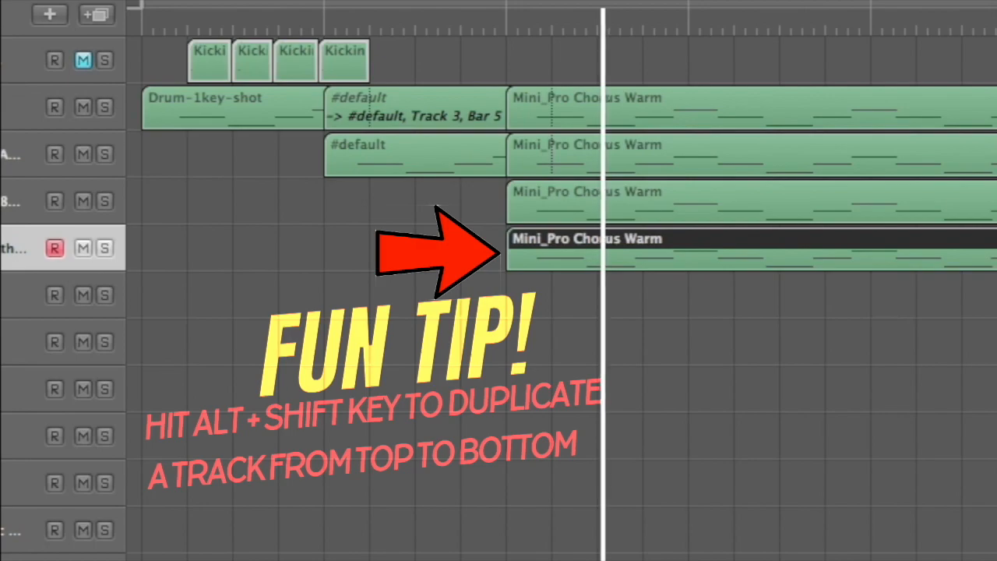
- Record a bass part from about bar 17 to bar 31 on a duplicate of the 117-Zatan track and play it back
{"action": "left_click", "coordinate": [97, 14]}
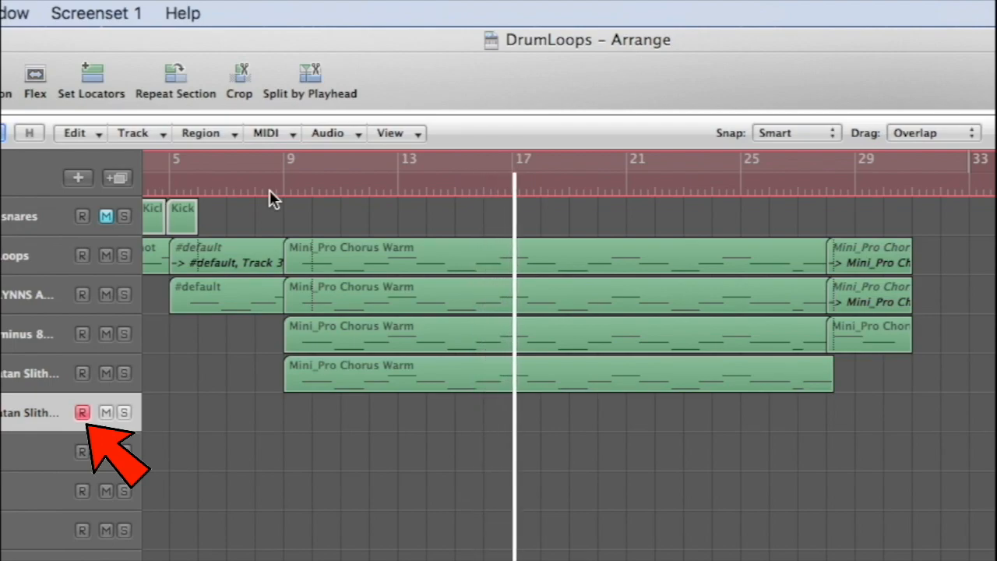
{"action": "key", "text": "r"}
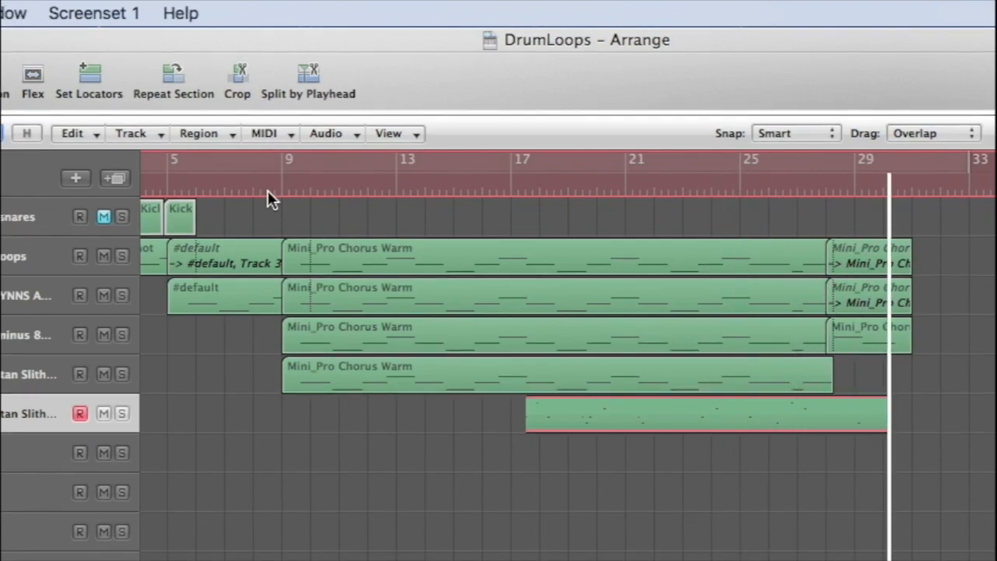
{"action": "key", "text": "space"}
{"action": "left_click", "coordinate": [498, 186]}
{"action": "key", "text": "space"}
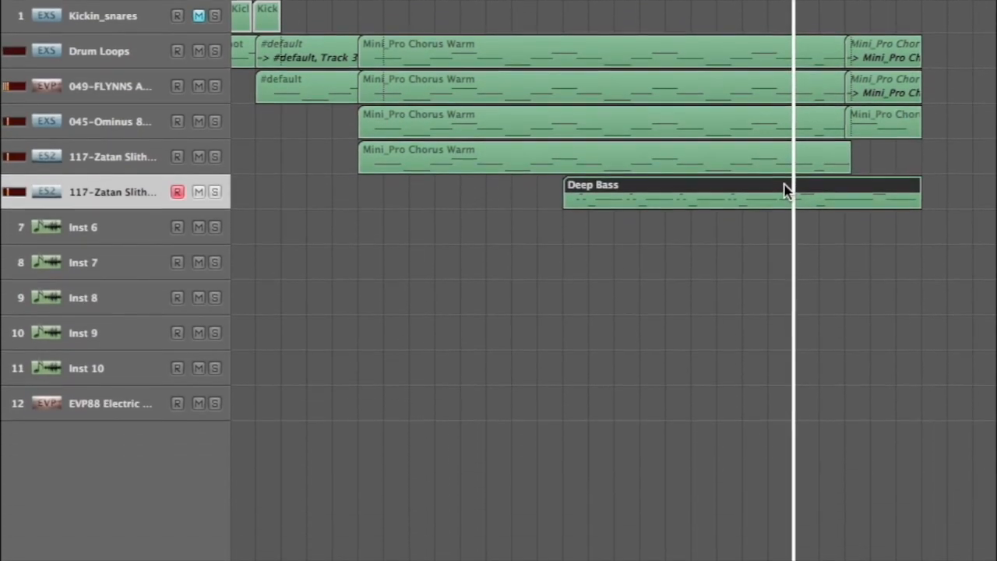
- Open the Deep Bass region in the Piano Roll, lower the long note between bars 25 and 26 by two semitones, and place the playhead just before it
{"action": "left_click", "coordinate": [202, 496]}
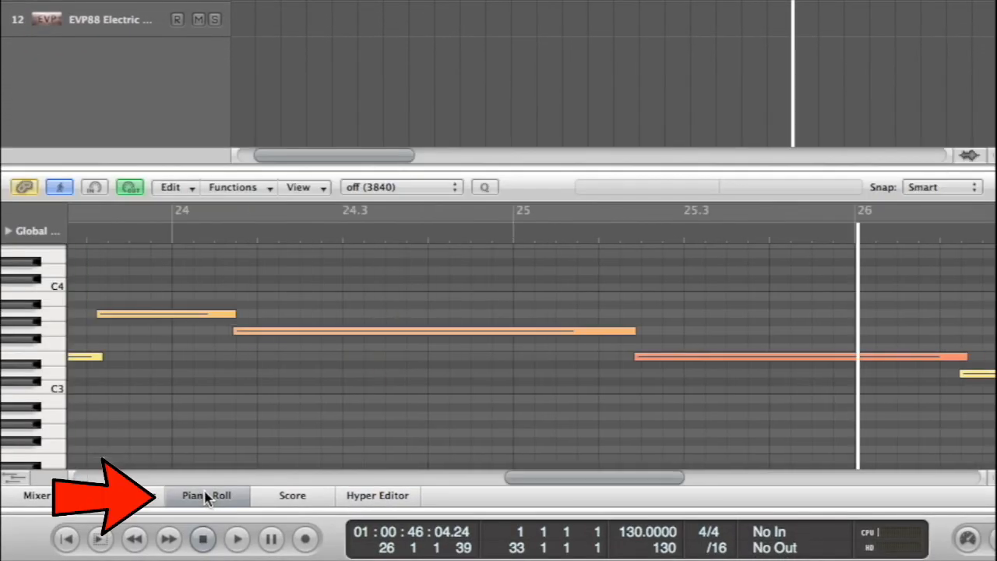
{"action": "left_click_drag", "start_coordinate": [715, 356], "coordinate": [716, 378]}
{"action": "left_click", "coordinate": [616, 241]}
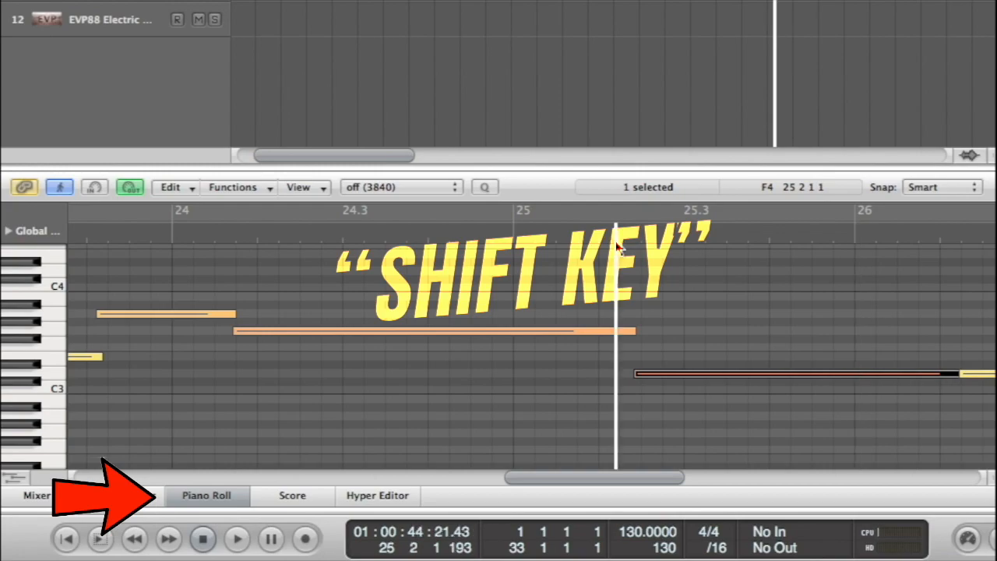
- Play the bass part through bar 26 and lower the long note between bars 27 and 29 by three semitones to E3
{"action": "key", "text": "space"}
{"action": "left_click_drag", "start_coordinate": [612, 476], "coordinate": [680, 475]}
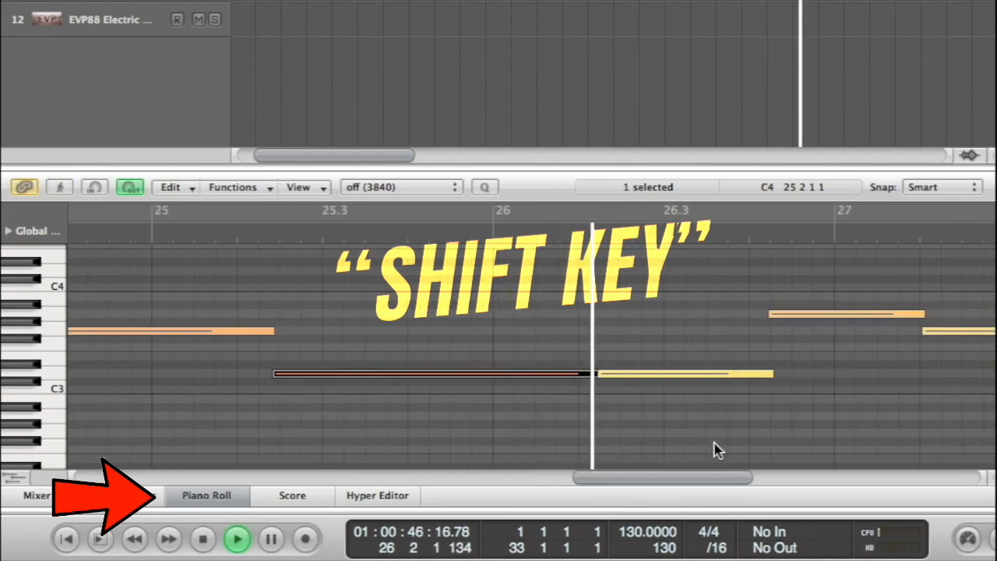
{"action": "key", "text": "space"}
{"action": "left_click_drag", "start_coordinate": [841, 316], "coordinate": [842, 316]}
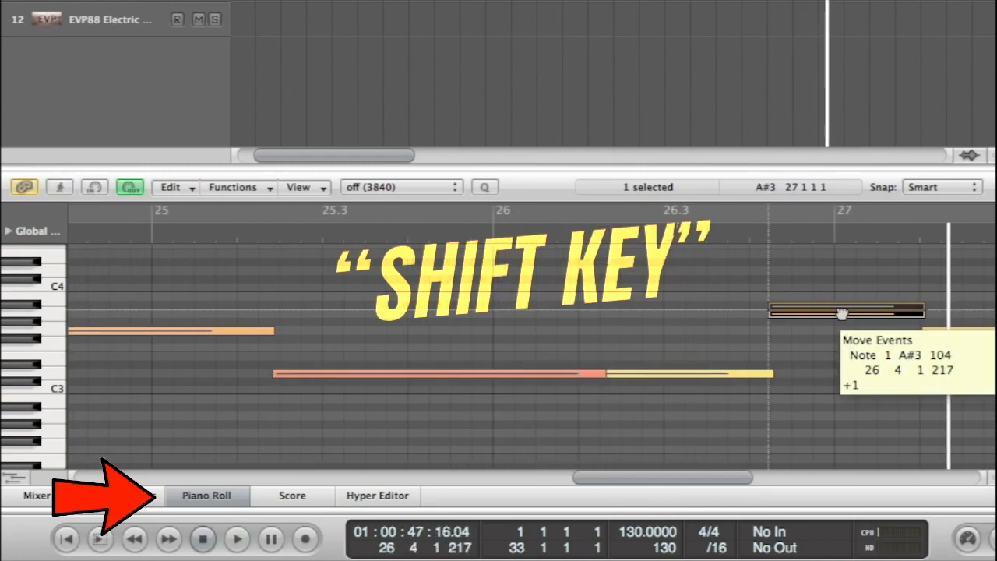
{"action": "left_click", "coordinate": [915, 236]}
{"action": "key", "text": "space"}
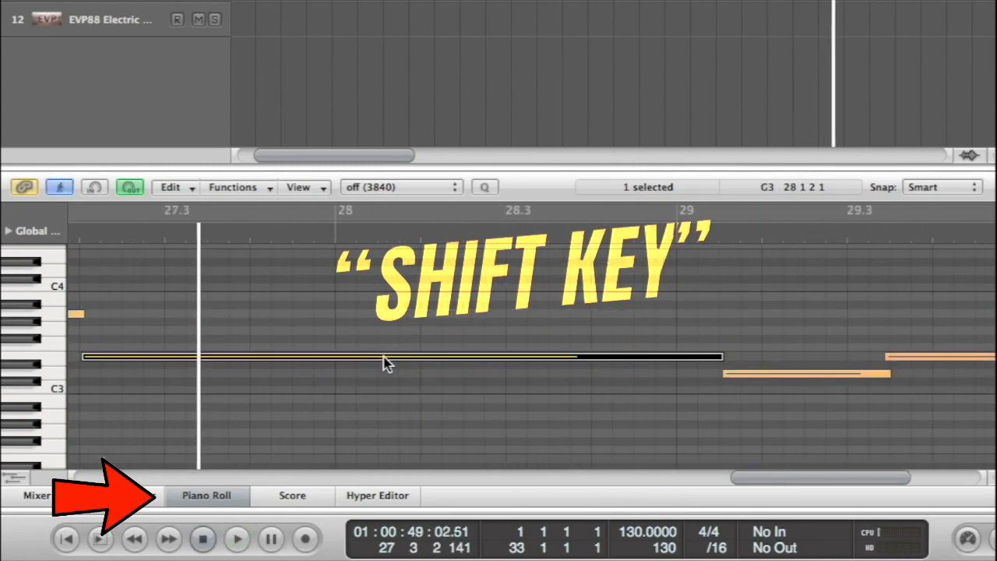
- Lower the short bass note just after bar 29 by two semitones to C3 and play the passage back
{"action": "left_click_drag", "start_coordinate": [821, 373], "coordinate": [803, 388]}
{"action": "key", "text": "space"}
{"action": "left_click", "coordinate": [755, 236]}
{"action": "key", "text": "space"}
{"action": "key", "text": "space"}
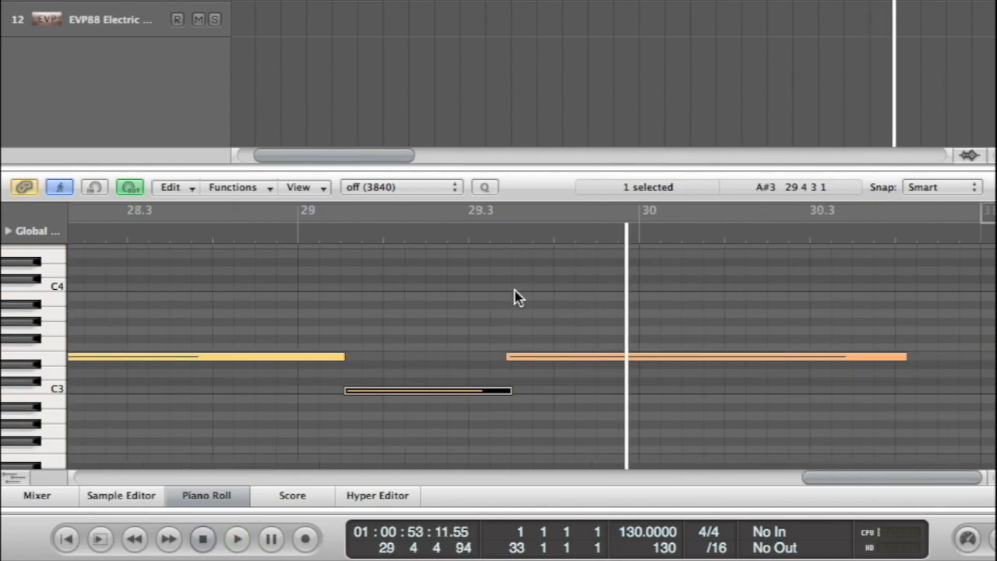
- Raise the last bass note by three semitones to G3, play it back from bar 29, and close the Piano Roll
{"action": "left_click", "coordinate": [314, 236]}
{"action": "key", "text": "space"}
{"action": "left_click_drag", "start_coordinate": [711, 358], "coordinate": [712, 332]}
{"action": "left_click", "coordinate": [429, 236]}
{"action": "key", "text": "space"}
{"action": "left_click", "coordinate": [472, 236]}
{"action": "left_click", "coordinate": [222, 496]}
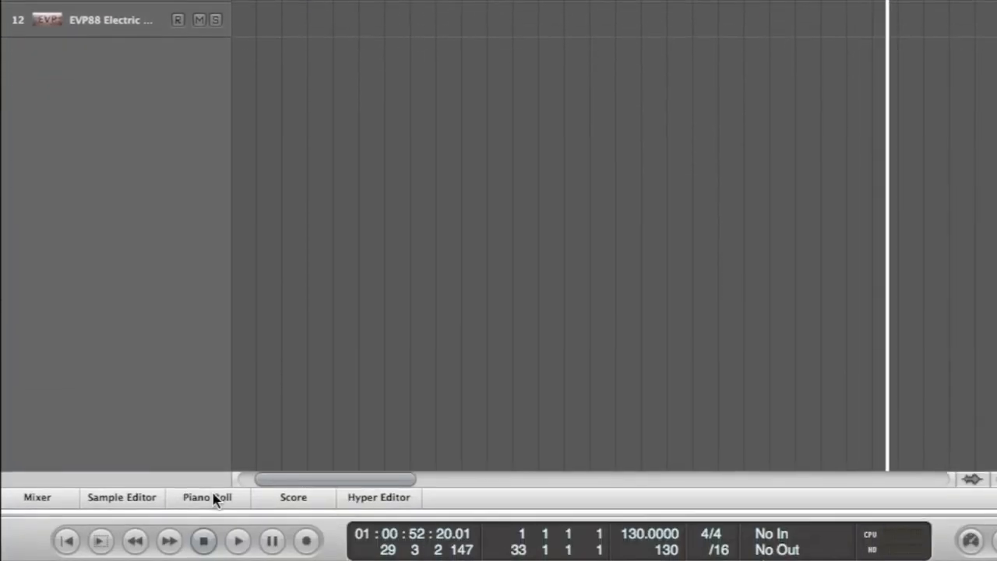
- Reopen the Piano Roll, replace the short note after bar 29 with the last note lowered to E2, and place the playhead just after bar 27
{"action": "left_click", "coordinate": [215, 497]}
{"action": "key", "text": "space"}
{"action": "key", "text": "space"}
{"action": "left_click_drag", "start_coordinate": [980, 332], "coordinate": [778, 465]}
{"action": "key", "text": "space"}
{"action": "key", "text": "space"}
{"action": "key", "text": "ctrl+Left"}
{"action": "key", "text": "space"}
{"action": "key", "text": "space"}
{"action": "left_click_drag", "start_coordinate": [638, 374], "coordinate": [639, 374]}
{"action": "left_click", "coordinate": [327, 240]}
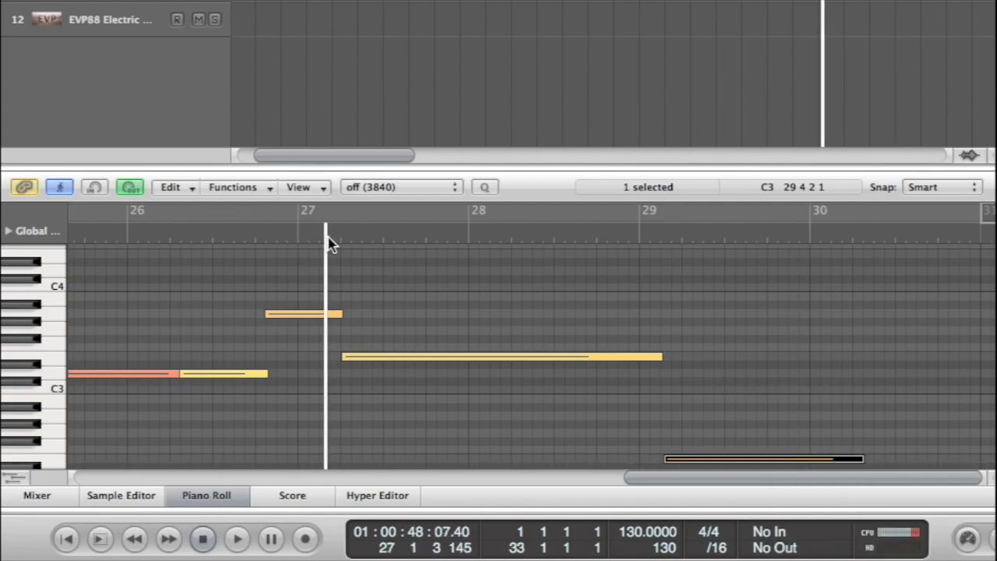